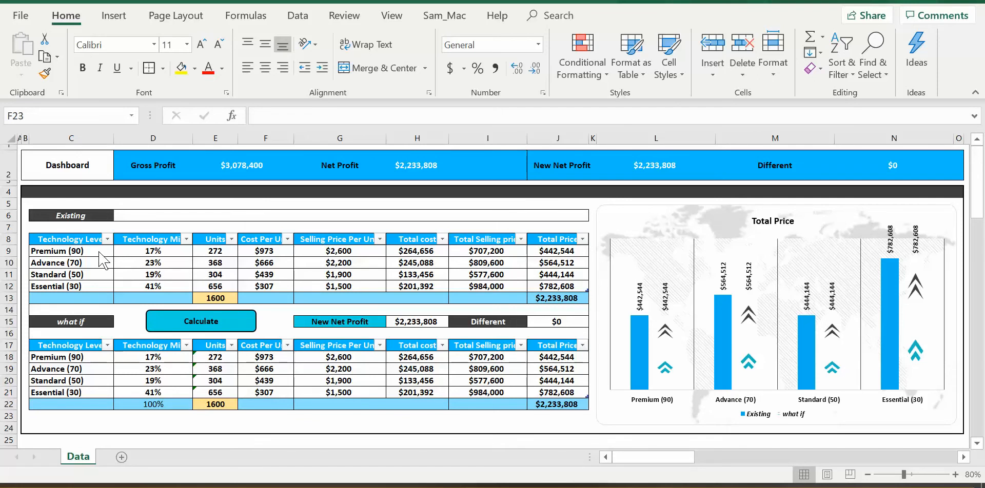
Examine the Premium (90) row of the Existing table and the input range of units, cost and selling price, E9:G12.
click(137, 253)
click(138, 254)
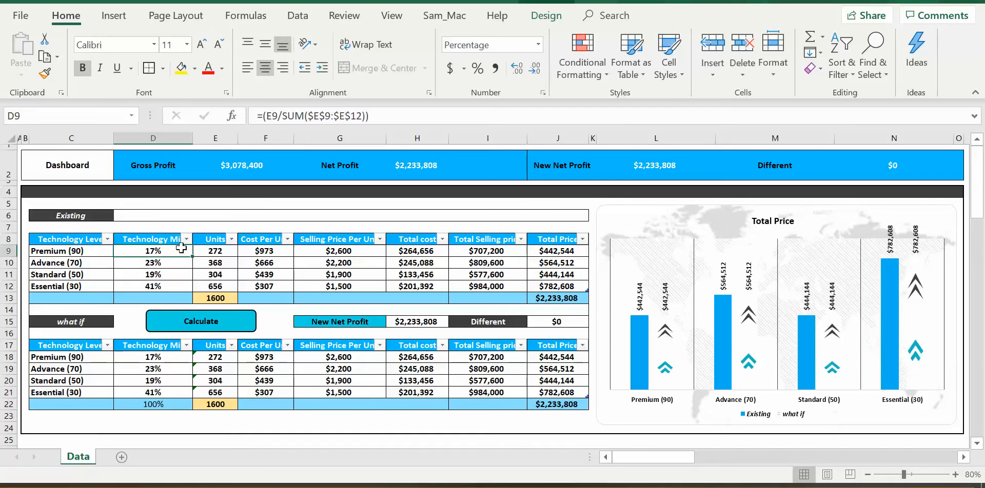
click(211, 251)
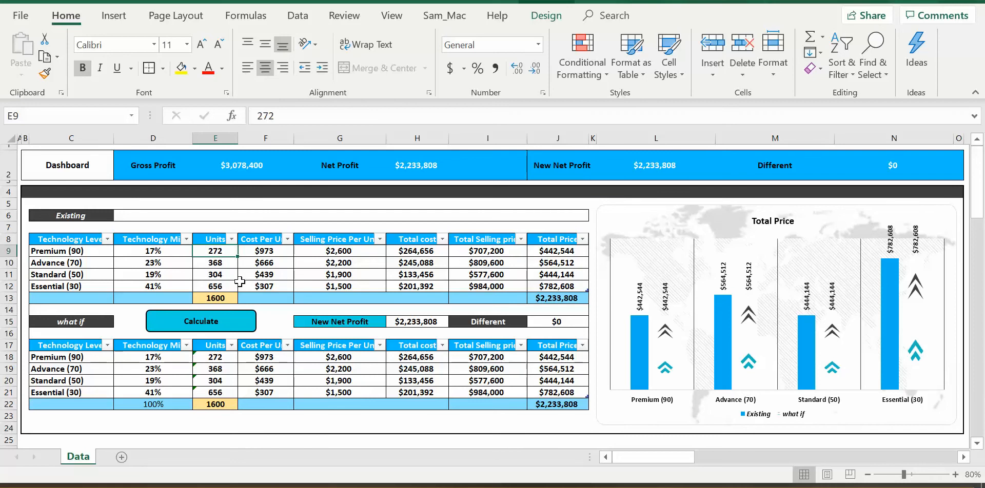
key(Right)
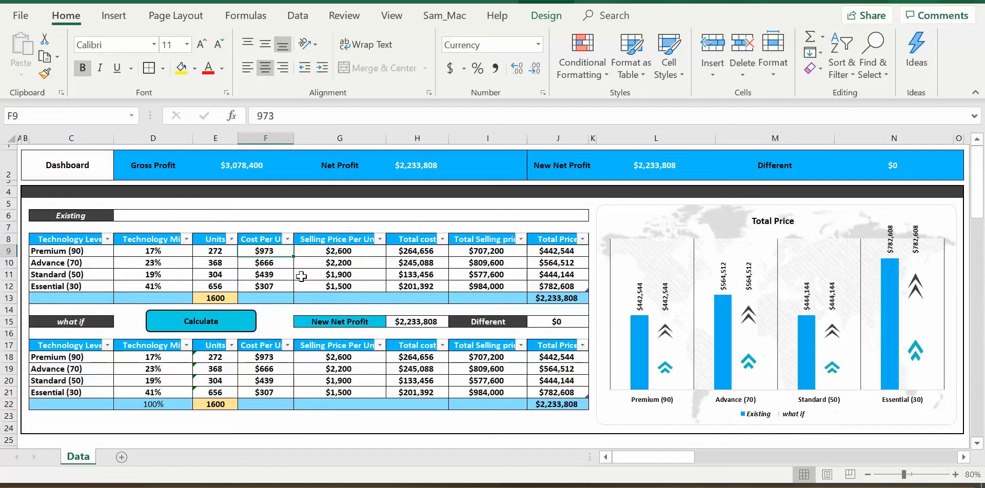
key(Right)
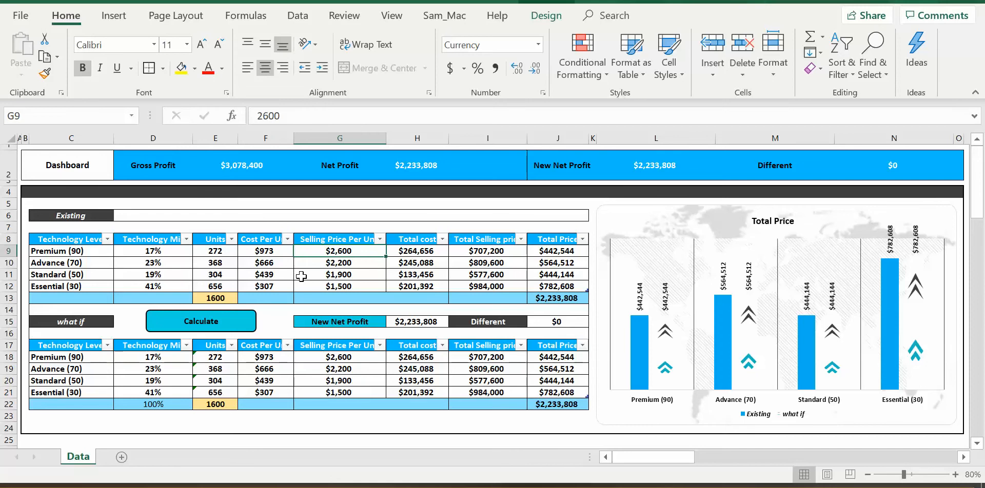
key(Right)
key(Right)
key(Right)
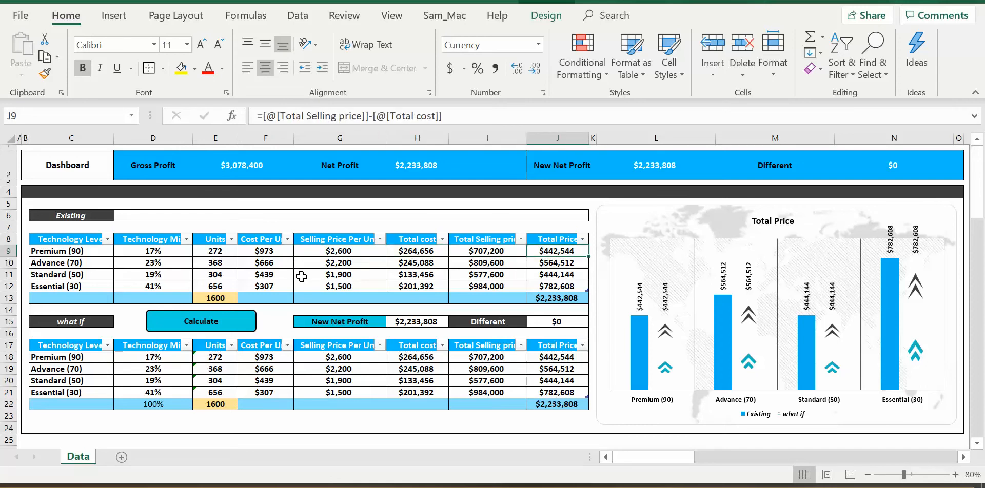
drag(224, 252, 349, 285)
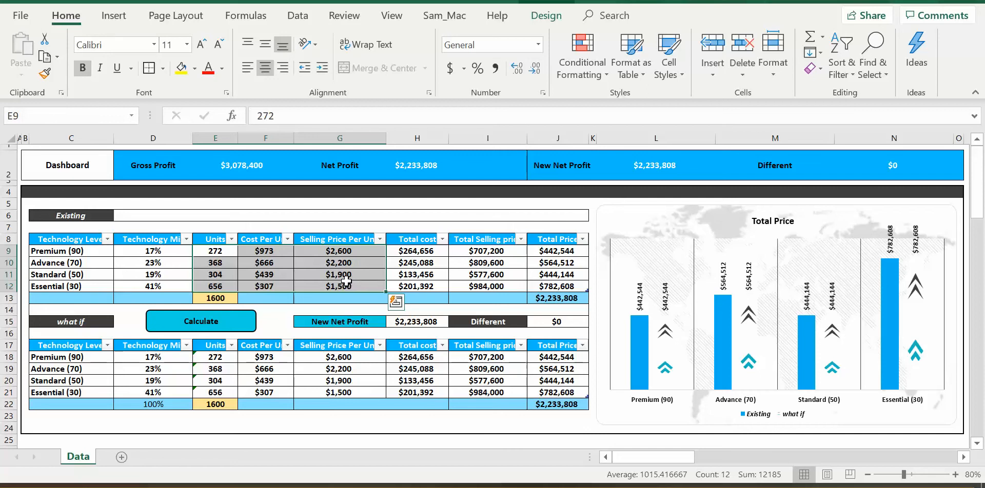
click(229, 255)
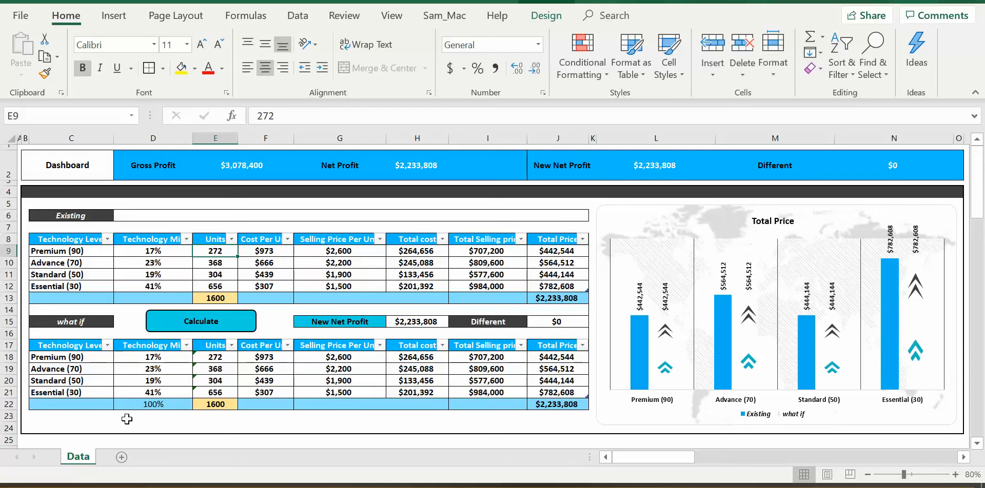
Open the What-if Analysis form and view the technology levels available as source and destination.
click(222, 334)
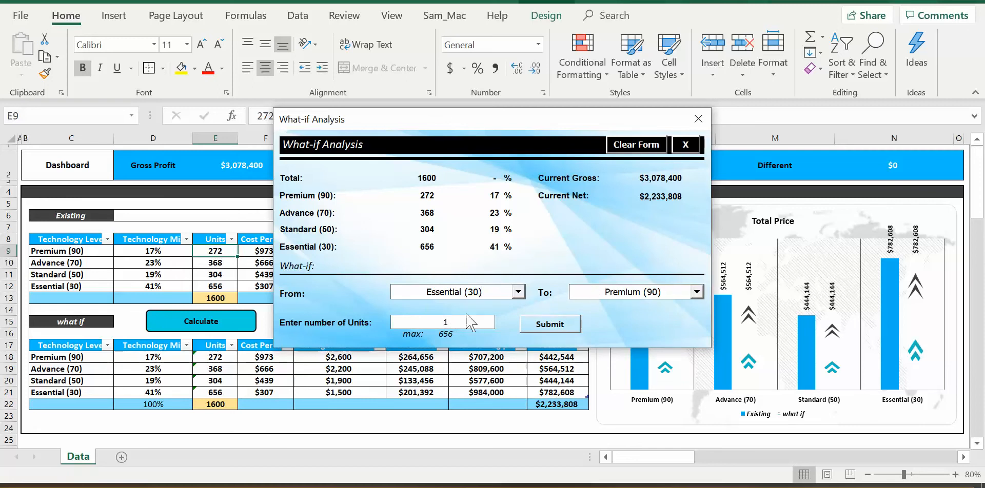
click(519, 293)
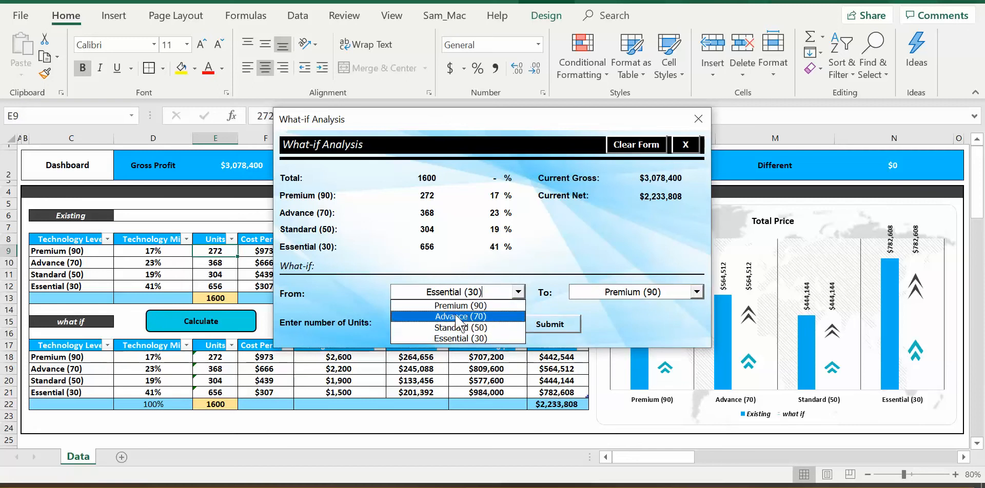
click(519, 292)
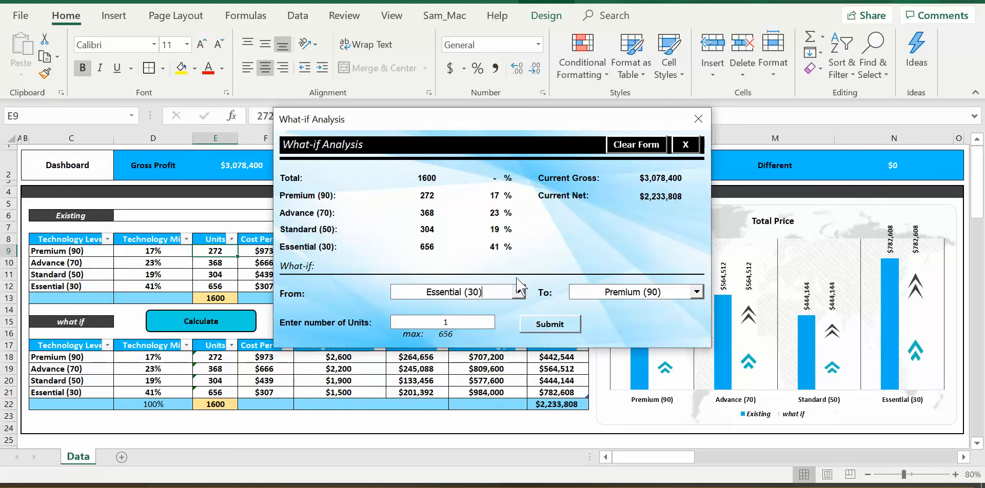
click(696, 292)
click(643, 275)
Try to set the What-if source level to Premium (90), the same level as the destination.
click(511, 293)
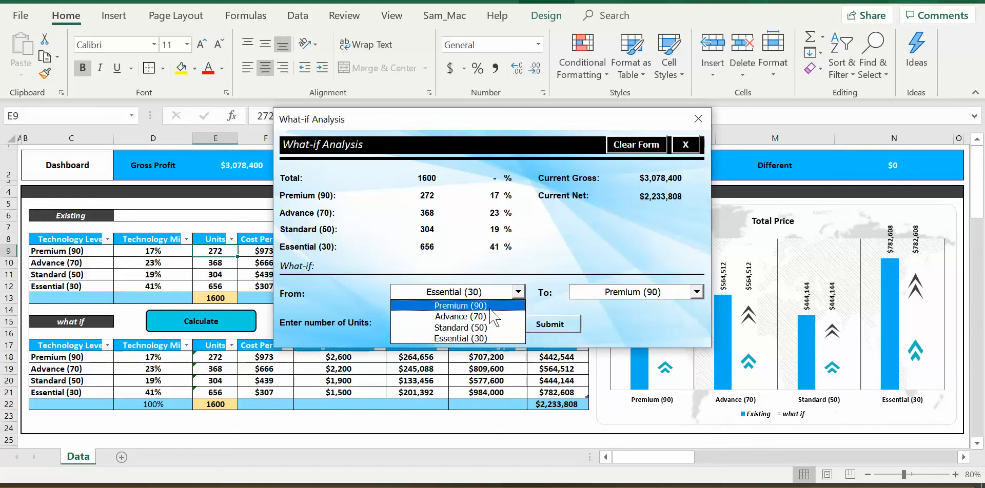
click(492, 306)
click(569, 289)
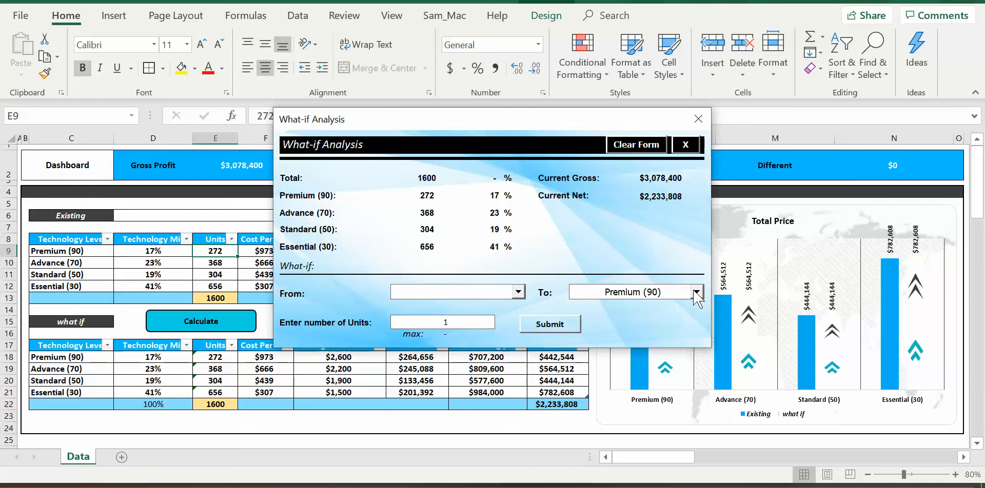
Try Advance (70) and Standard (50) as the What-if source level, and Advance (70) and Essential (30) as the destination.
click(518, 292)
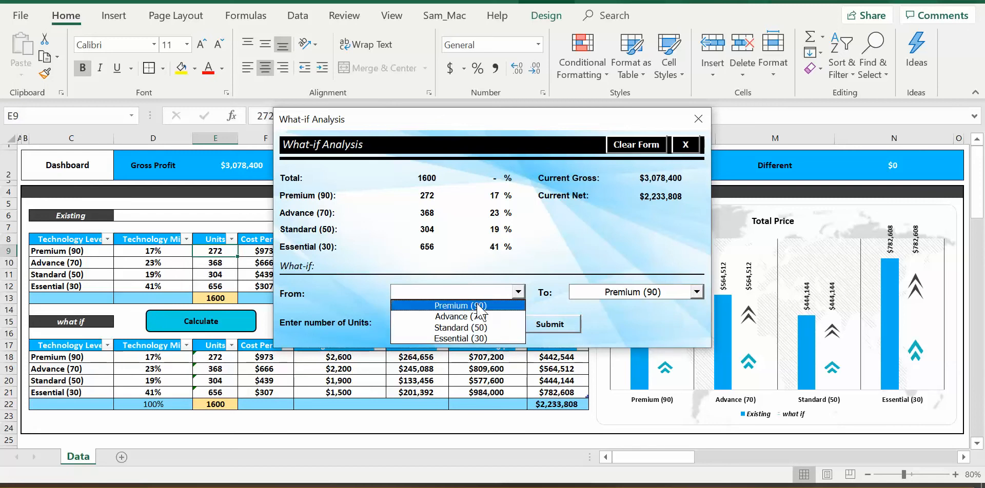
click(463, 316)
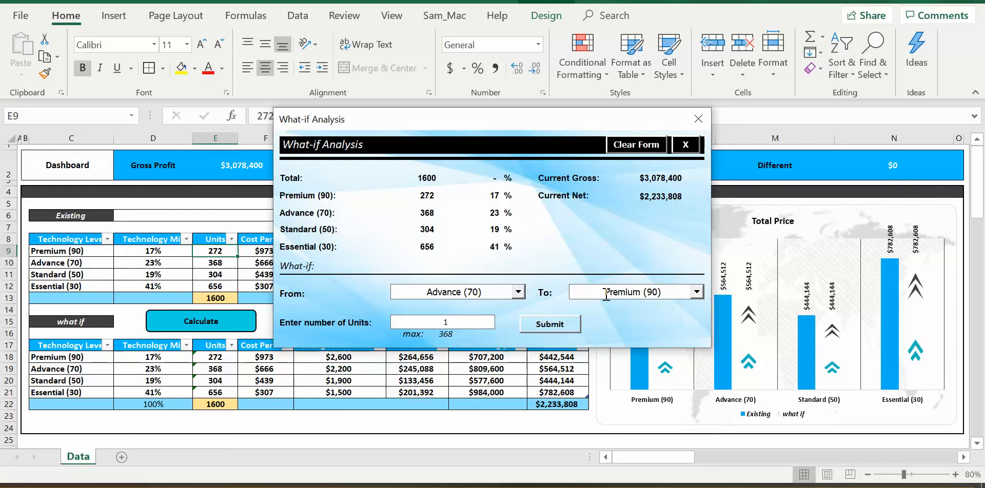
click(518, 292)
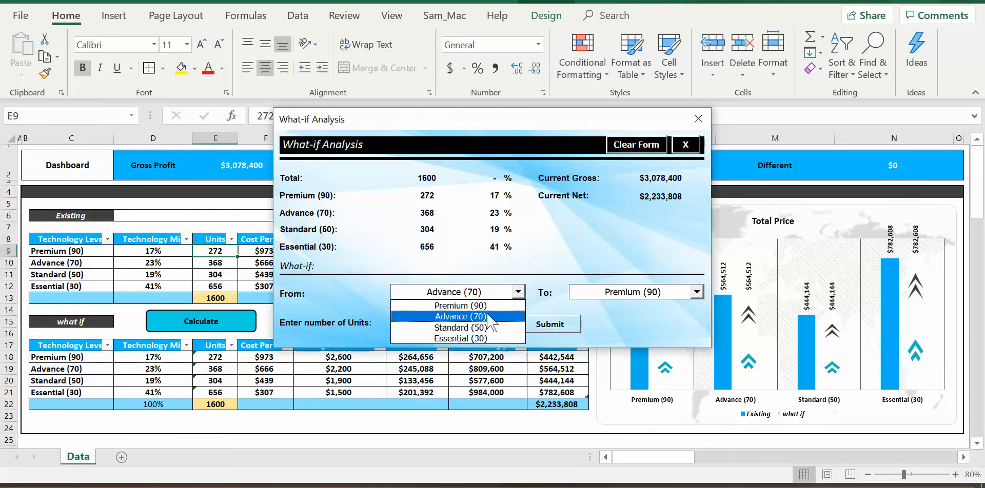
click(460, 327)
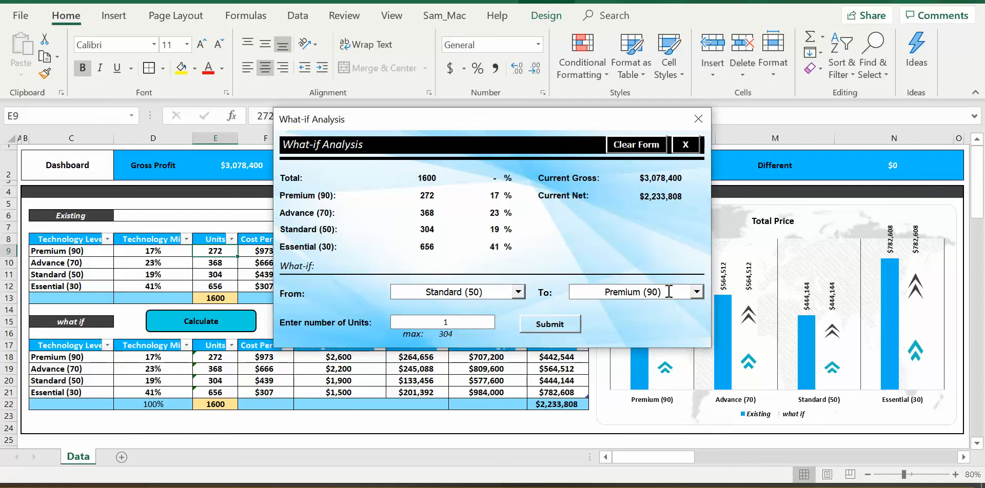
click(697, 292)
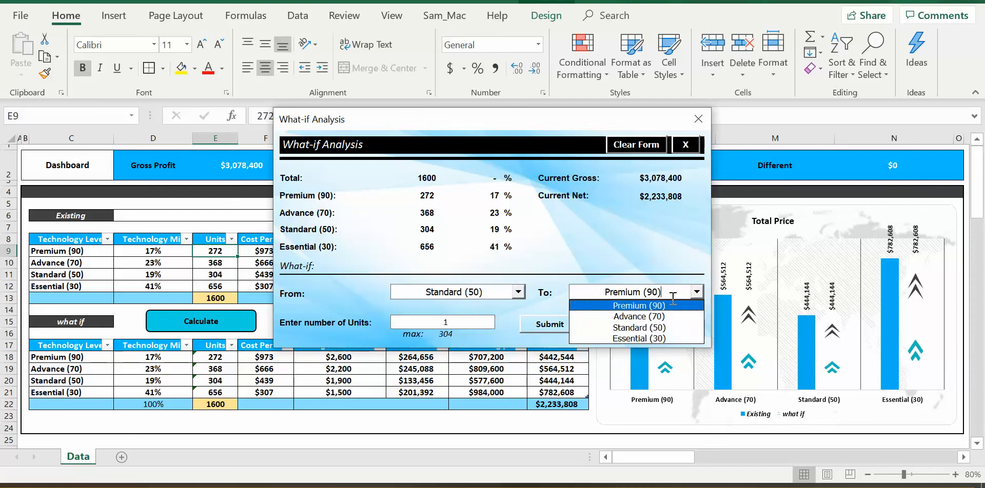
click(650, 317)
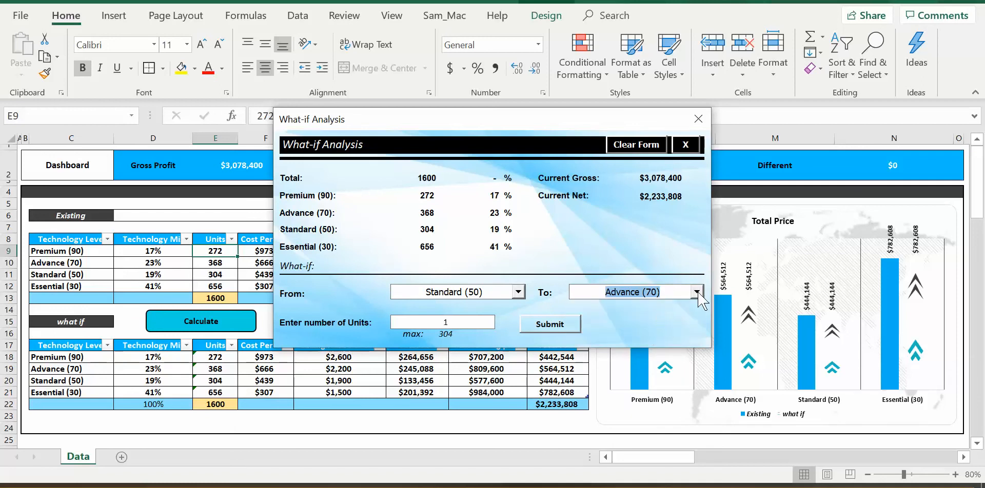
click(696, 292)
click(654, 339)
Move the What-if Analysis form aside to reveal the tables and chart, return it to the middle, and close it.
drag(471, 119, 709, 385)
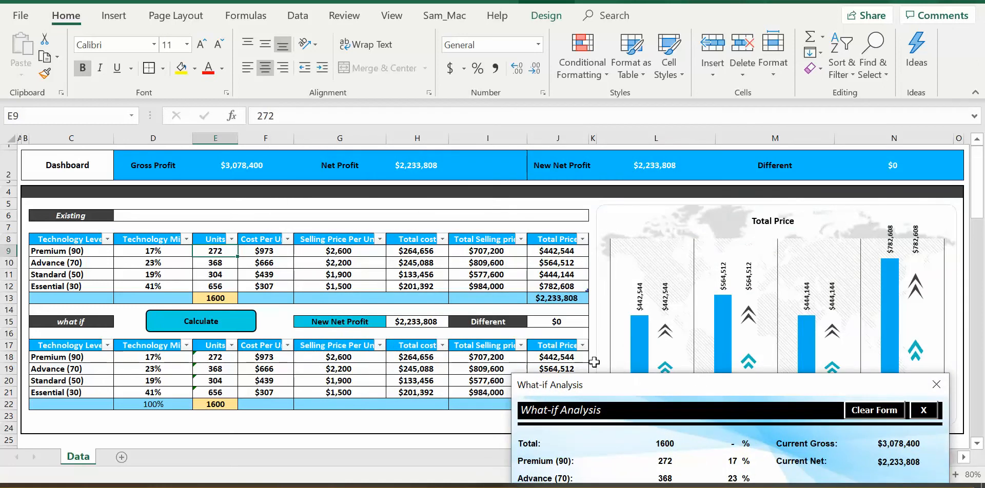
drag(622, 391, 382, 117)
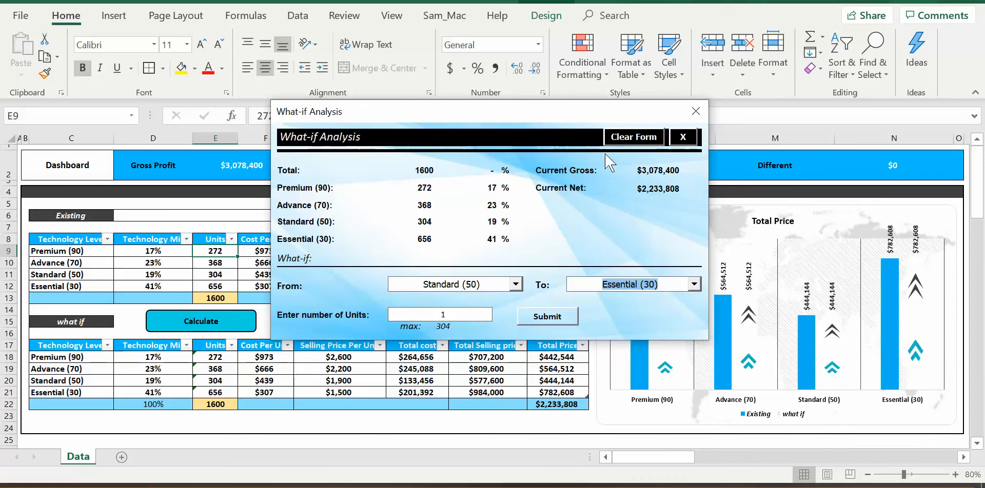
click(684, 138)
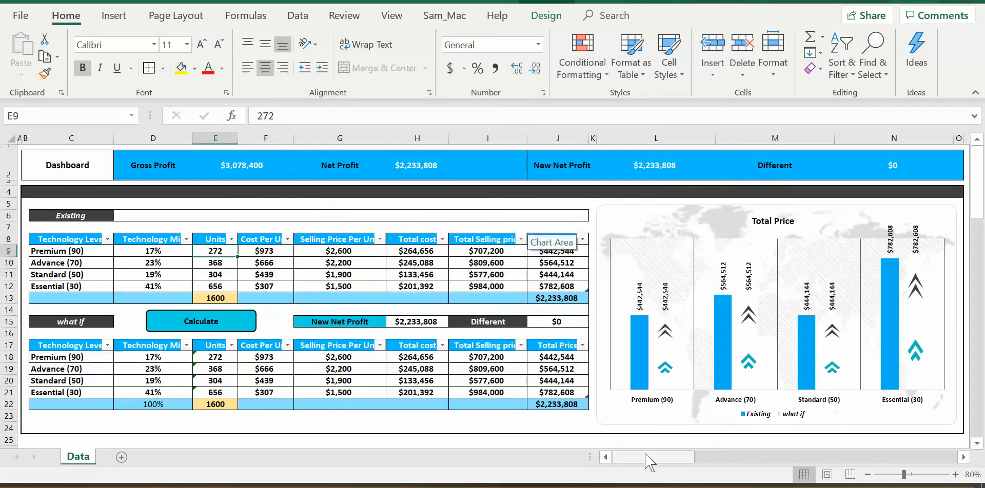
Check the Total cost formula in H9 and rename the Existing table's Total Price header to Net Price.
click(417, 251)
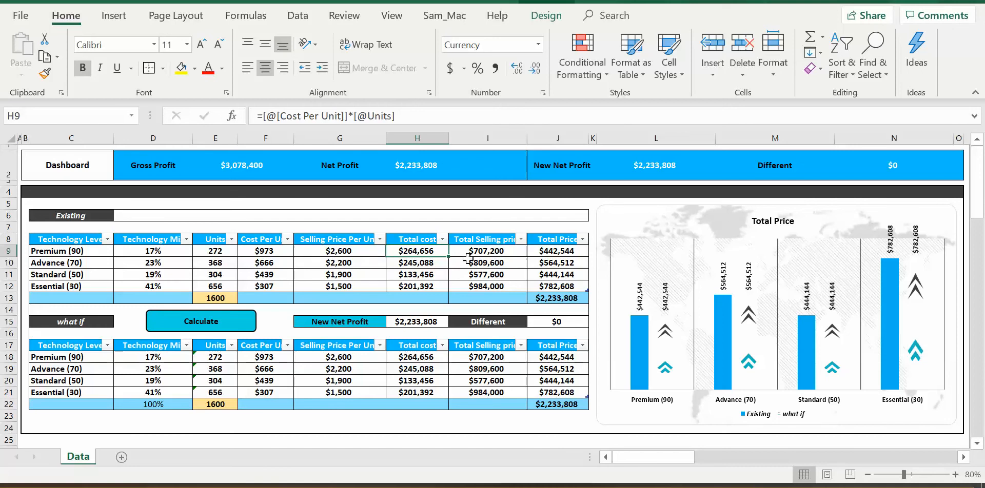
click(555, 241)
drag(277, 116, 229, 132)
text(ne)
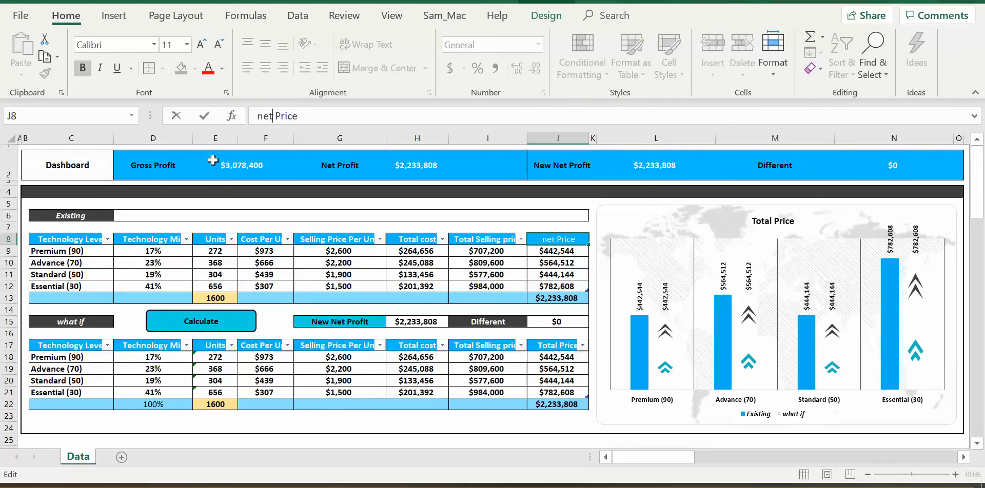
key(BackSpace)
key(BackSpace)
text(Nets)
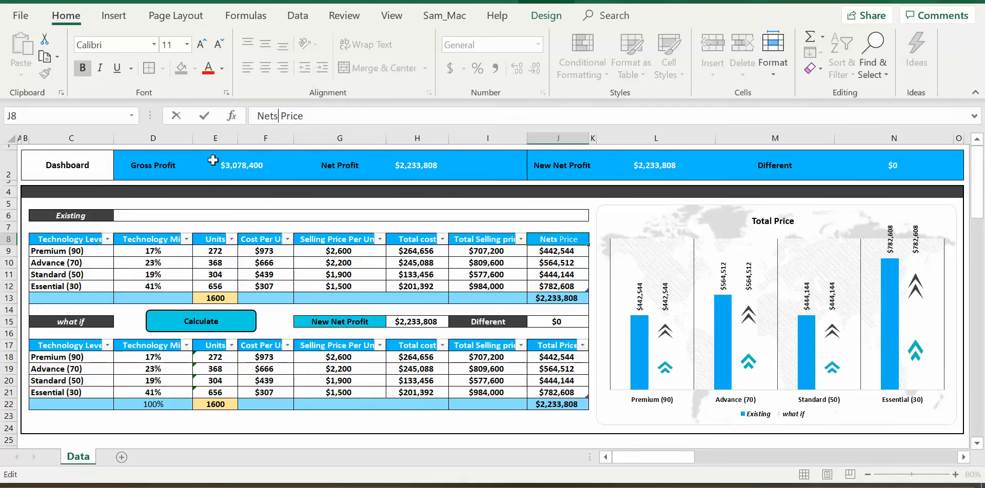
key(BackSpace)
key(Return)
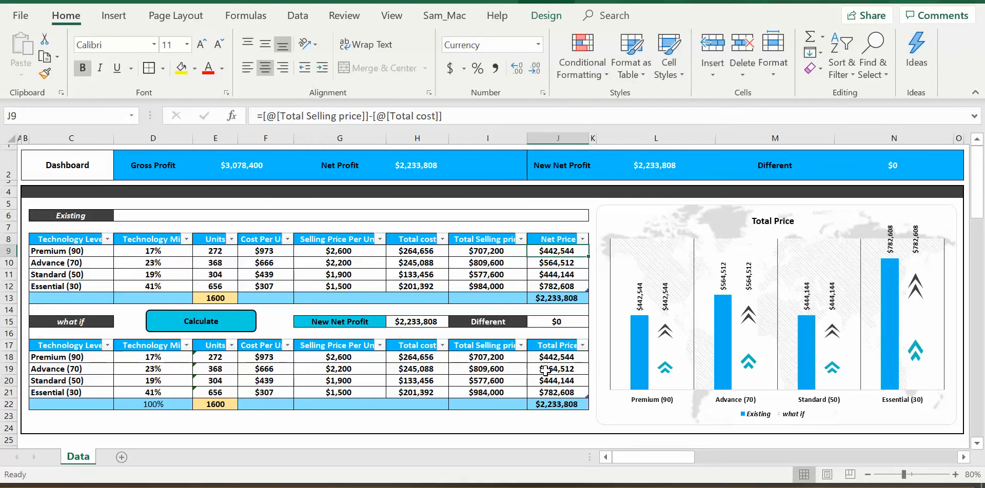
Rename the Total Price header in J17 of the what if table to Net Price.
click(571, 348)
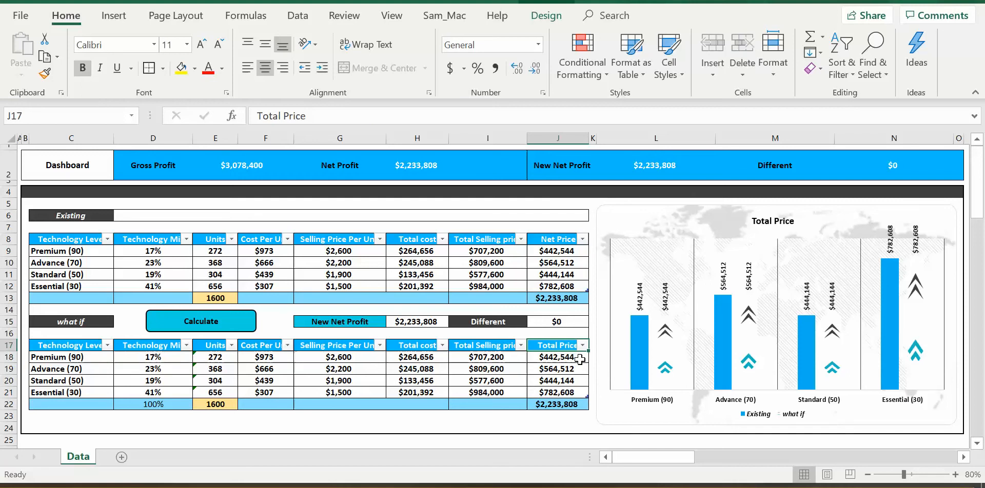
drag(285, 117, 231, 116)
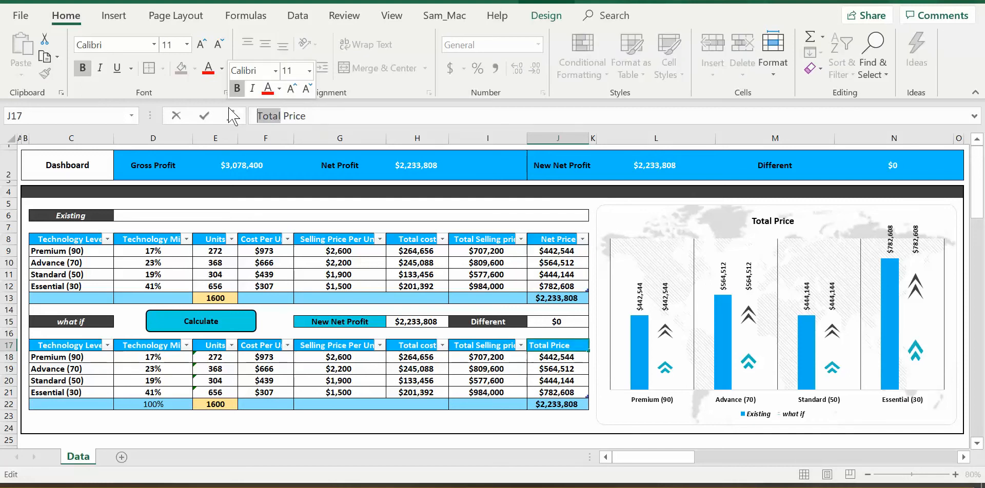
text(Net)
key(Return)
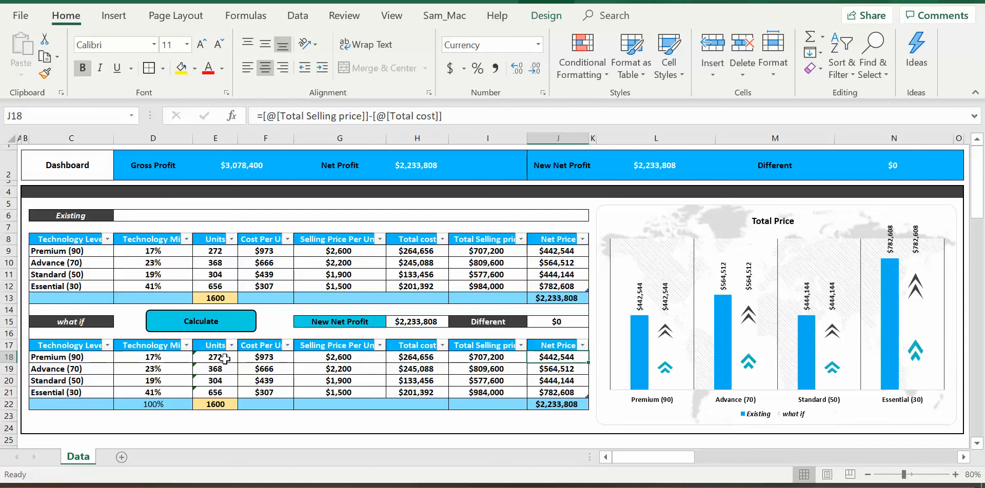
Reopen the What-if Analysis form and set the transfer from Standard (50) to Advance (70).
click(218, 328)
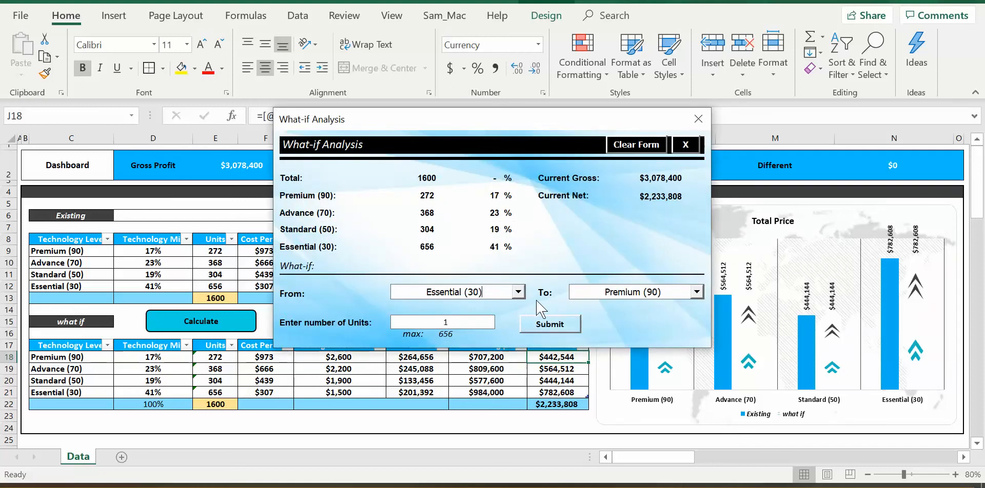
click(518, 293)
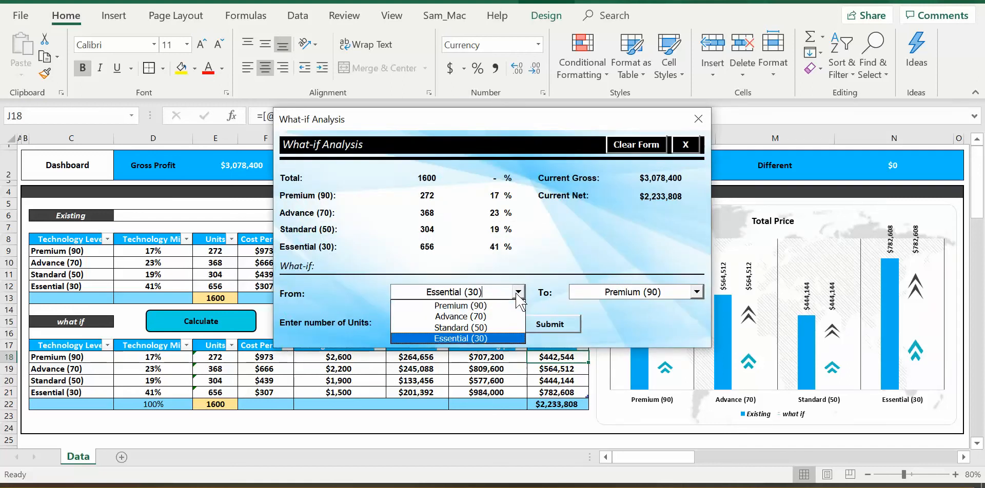
click(518, 293)
click(518, 293)
click(460, 327)
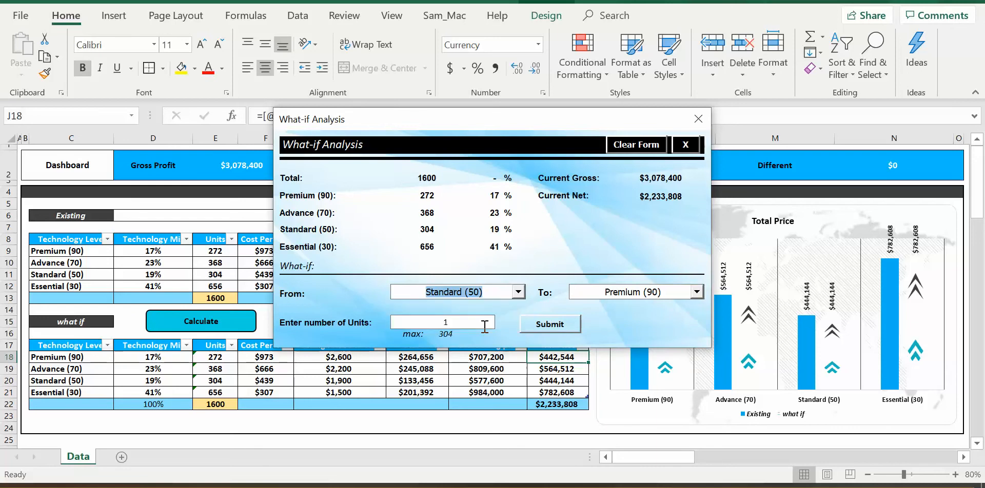
click(696, 292)
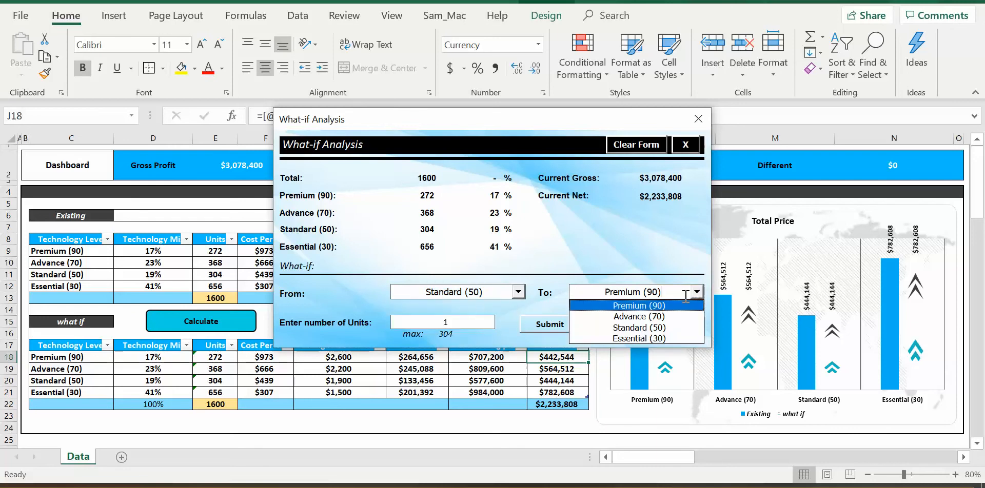
click(626, 317)
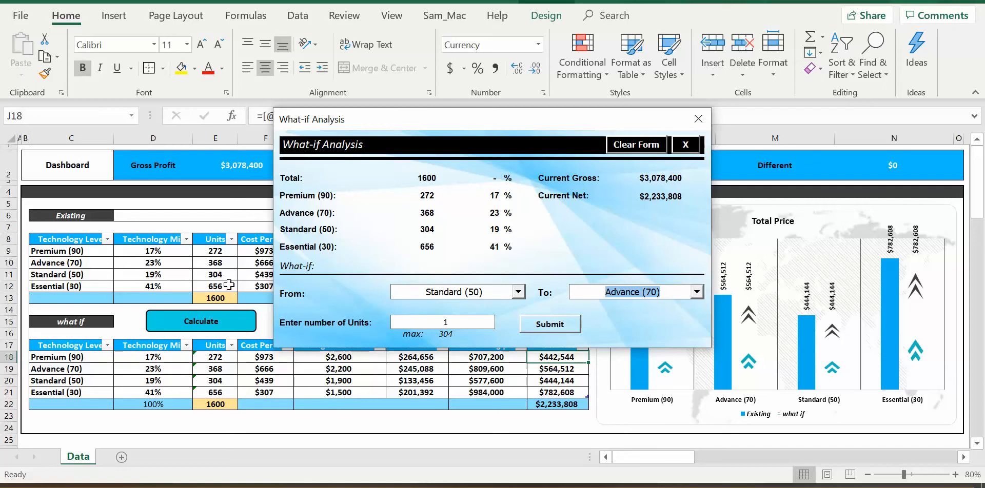
Try 666 as the number of units to transfer in the What-if Analysis form, and set it to 20 instead.
click(452, 322)
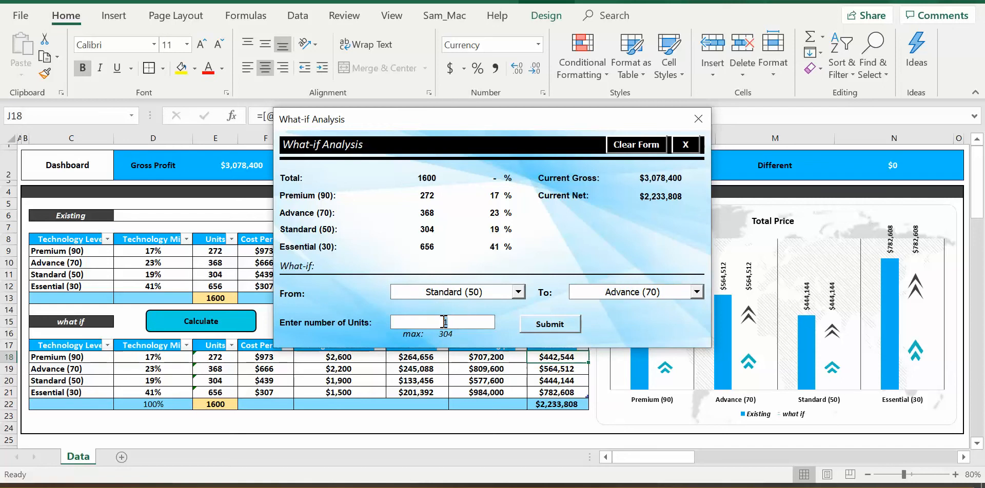
text(666)
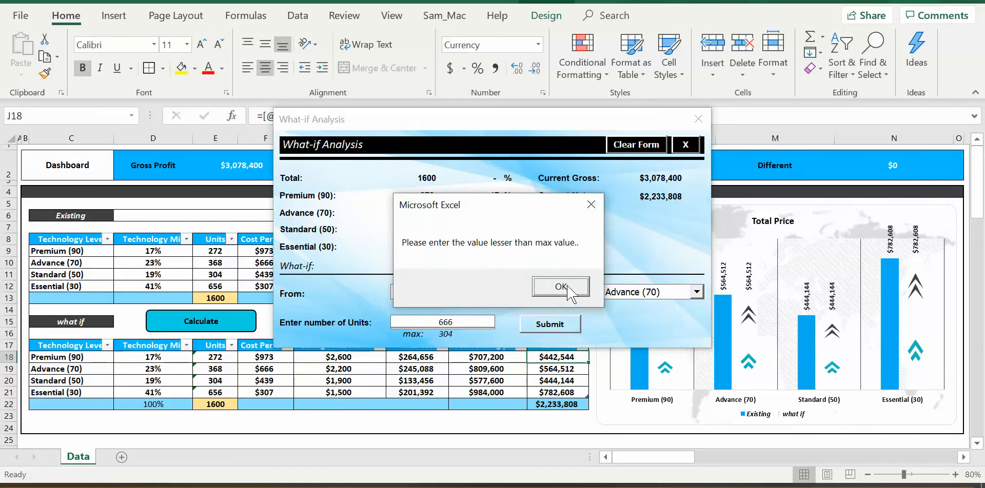
click(568, 291)
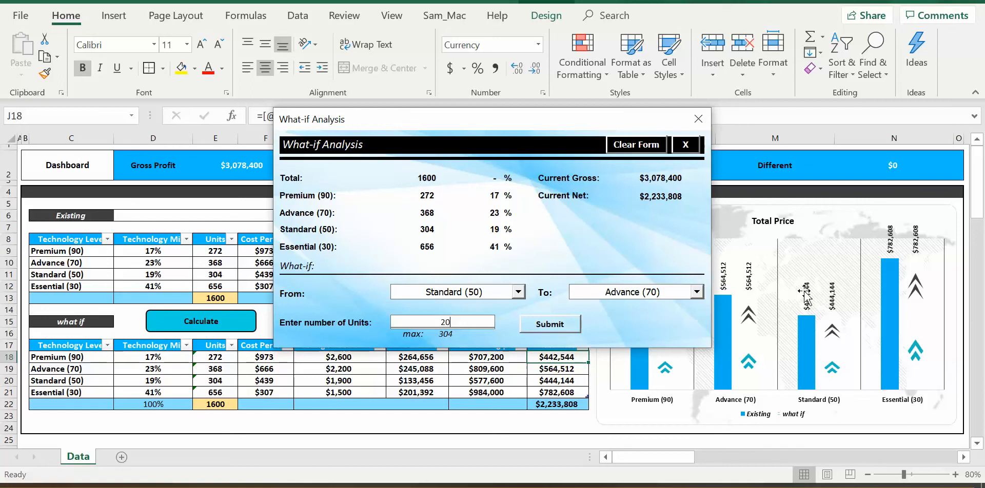
Move the form aside to reveal the chart and both tables, and submit the transfer of 20 units from Standard (50) to Advance (70).
drag(551, 109, 396, 68)
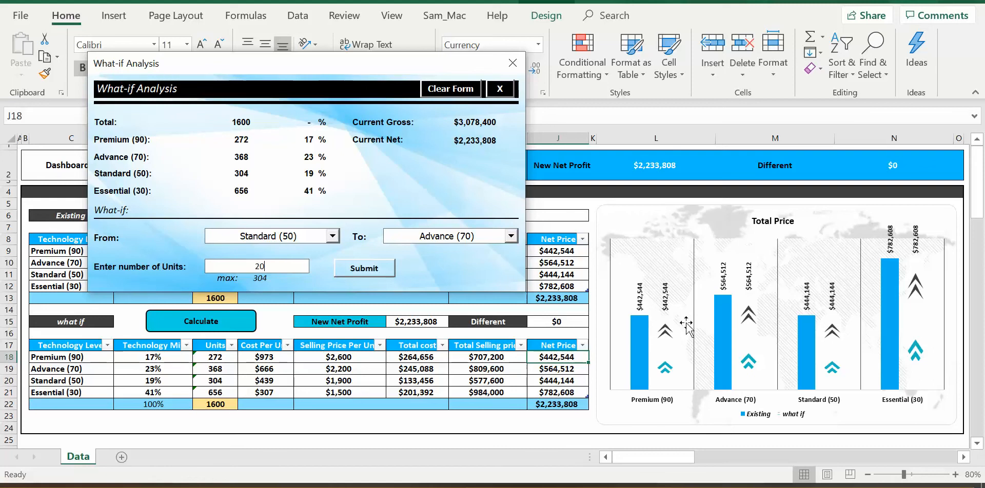
mouse_move(643, 324)
drag(274, 63, 595, 82)
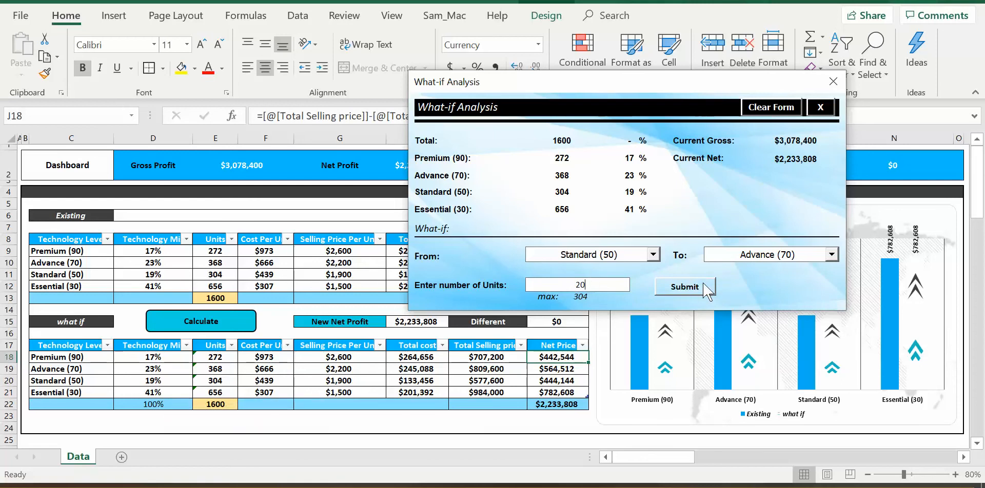
click(687, 286)
click(523, 287)
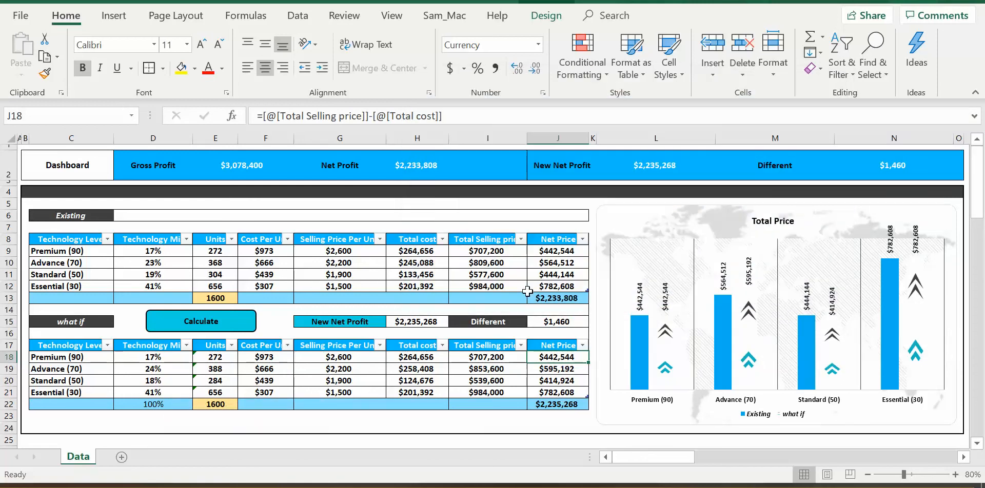
Examine the what if units in E19 and E20 and compare the Advance (70) bars in the Total Price chart.
click(221, 370)
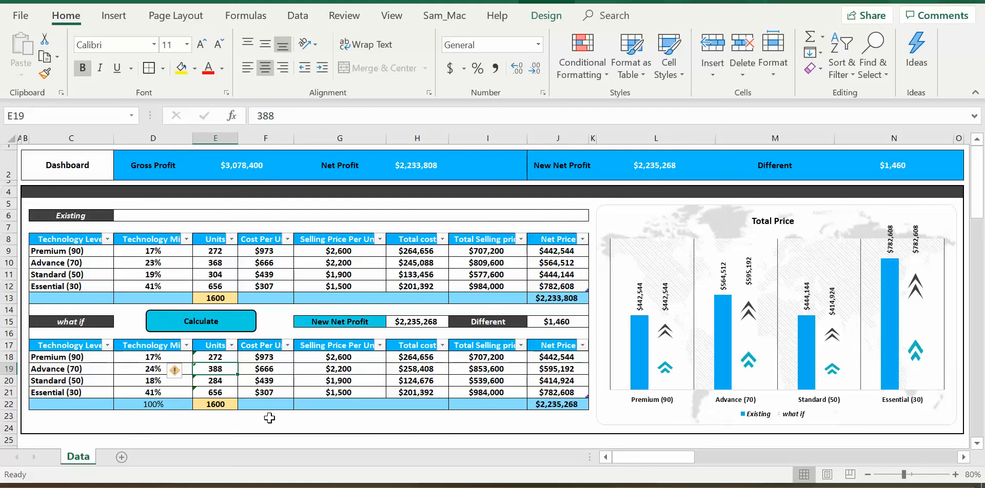
click(224, 381)
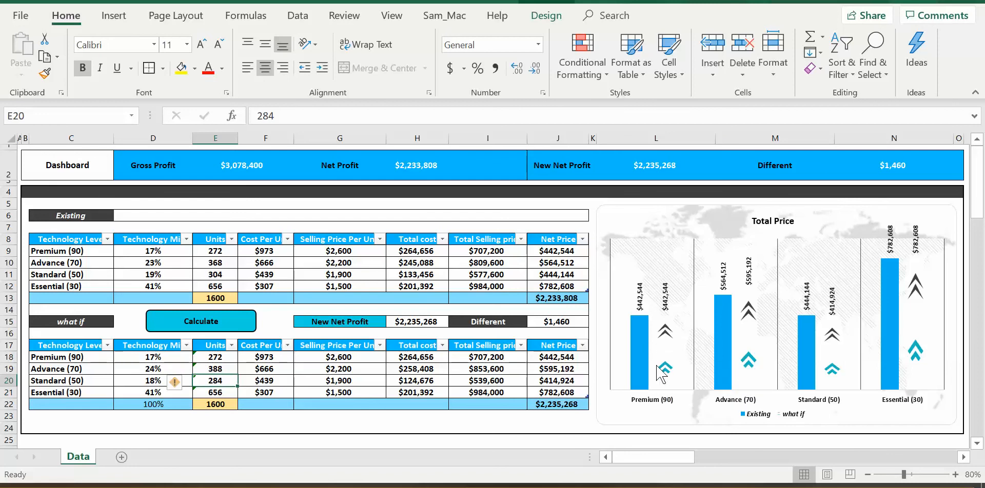
mouse_move(660, 369)
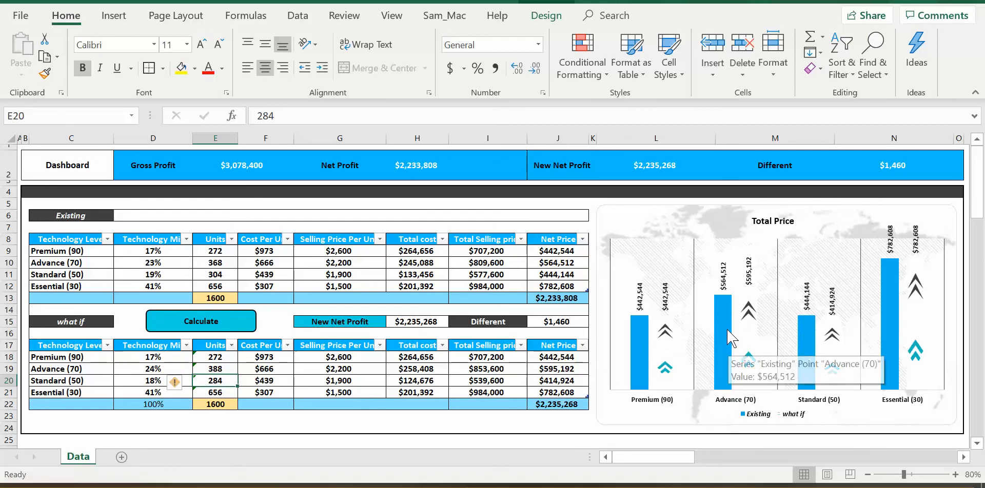
mouse_move(744, 348)
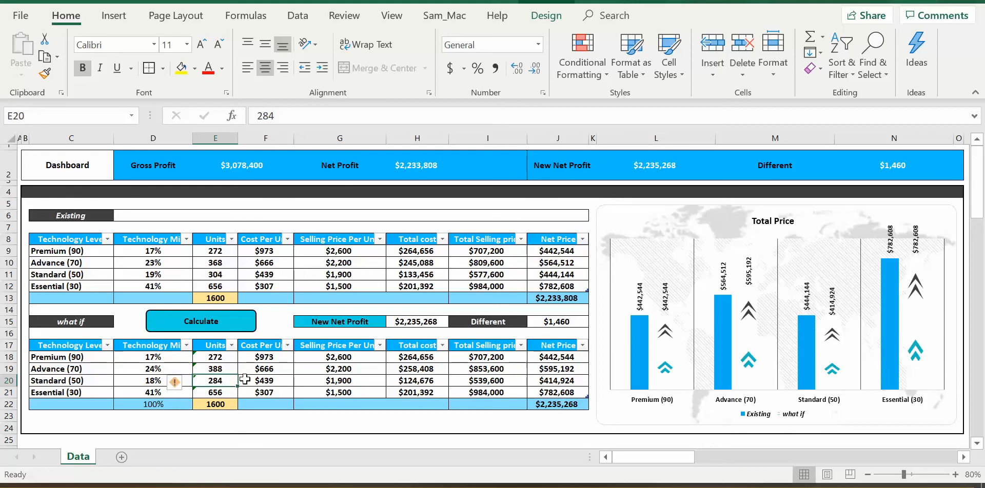
Check the Cost Per Unit links in F18 and F19, the what if units in E18:E21, and their total formula in E22.
click(270, 368)
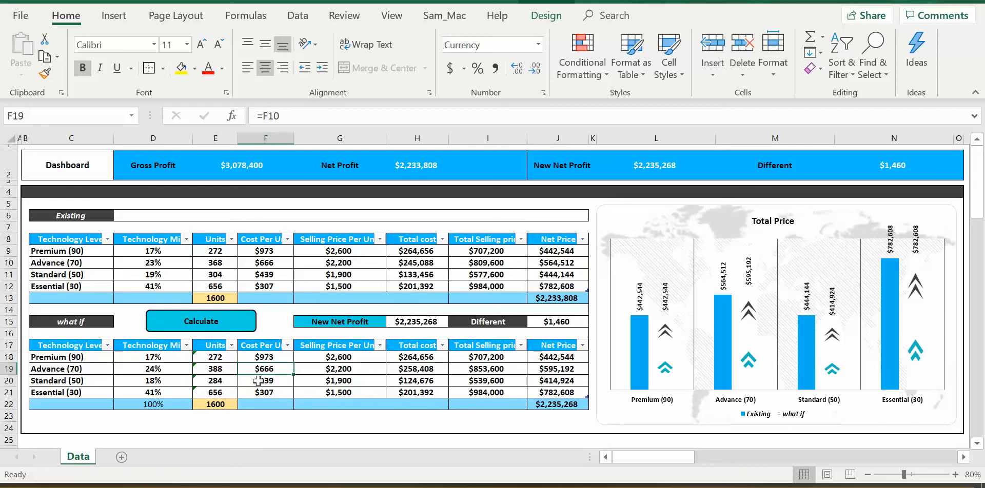
click(281, 358)
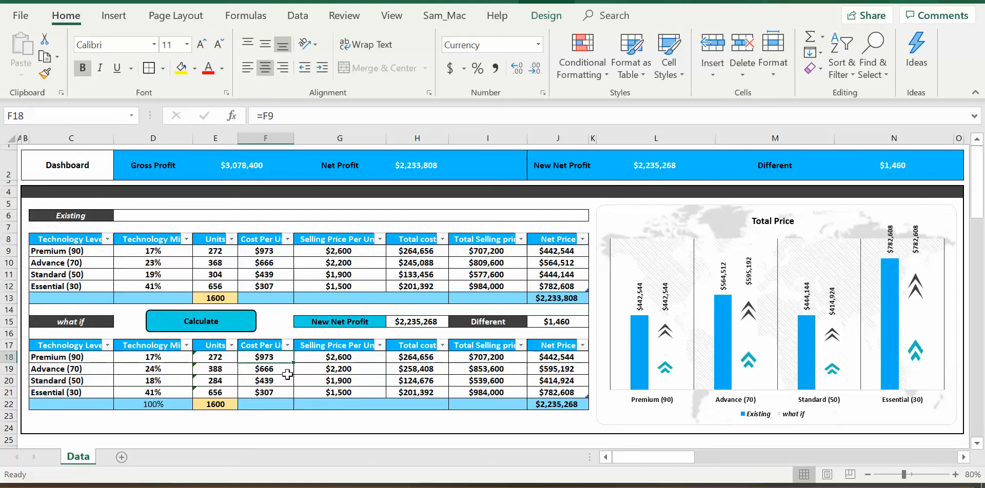
click(225, 358)
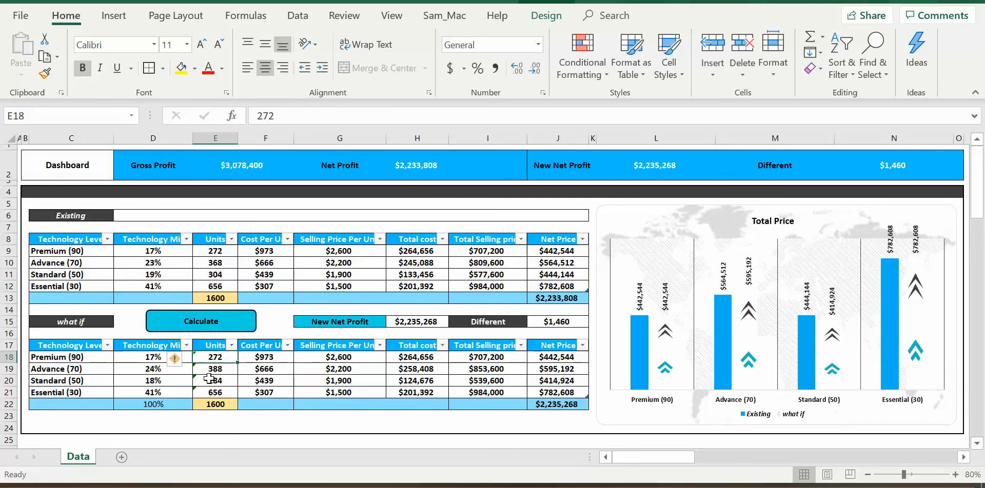
drag(218, 391, 219, 359)
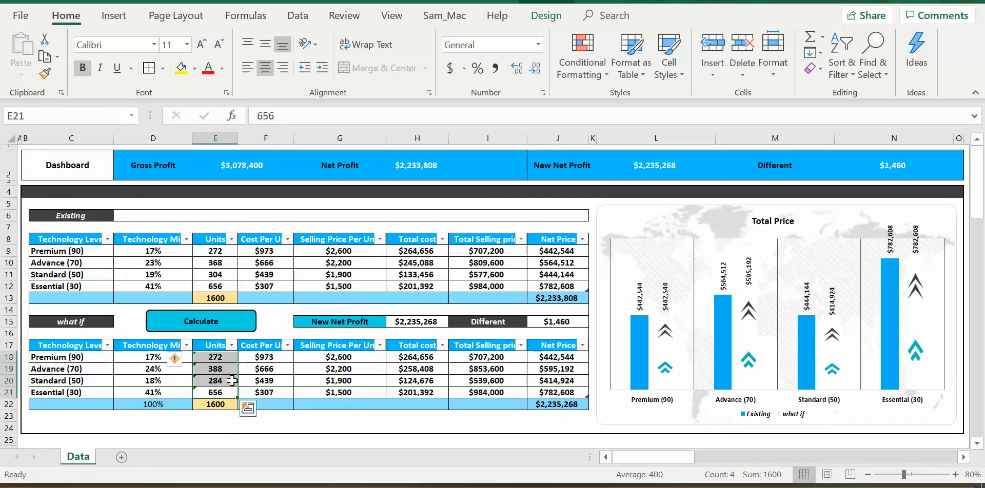
click(255, 370)
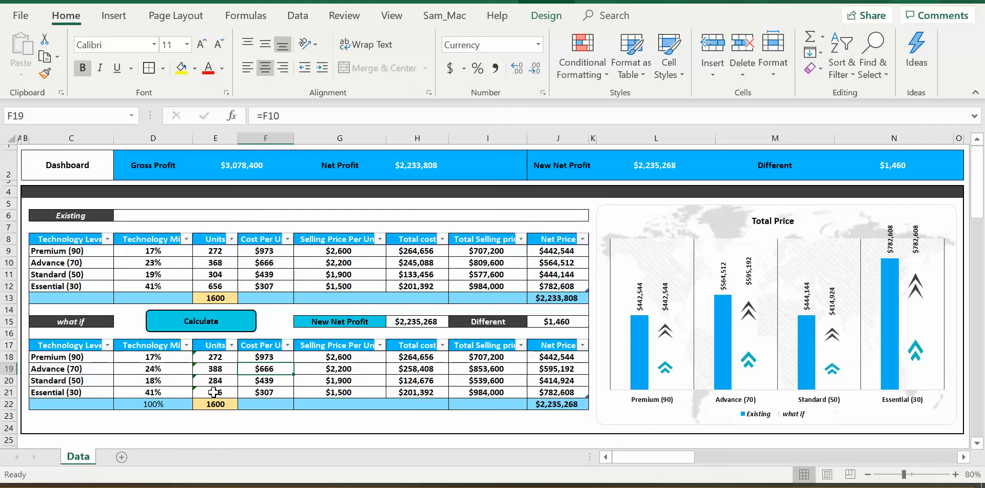
drag(214, 393, 218, 361)
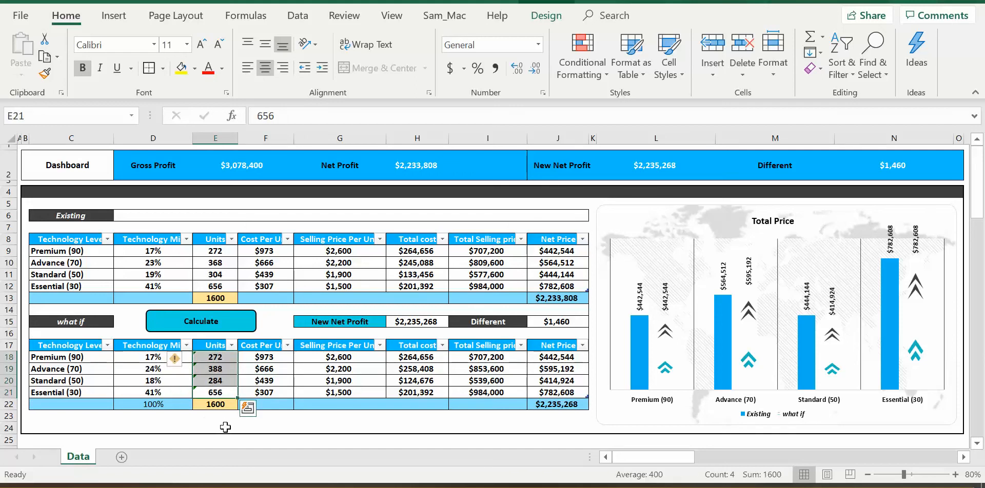
click(228, 405)
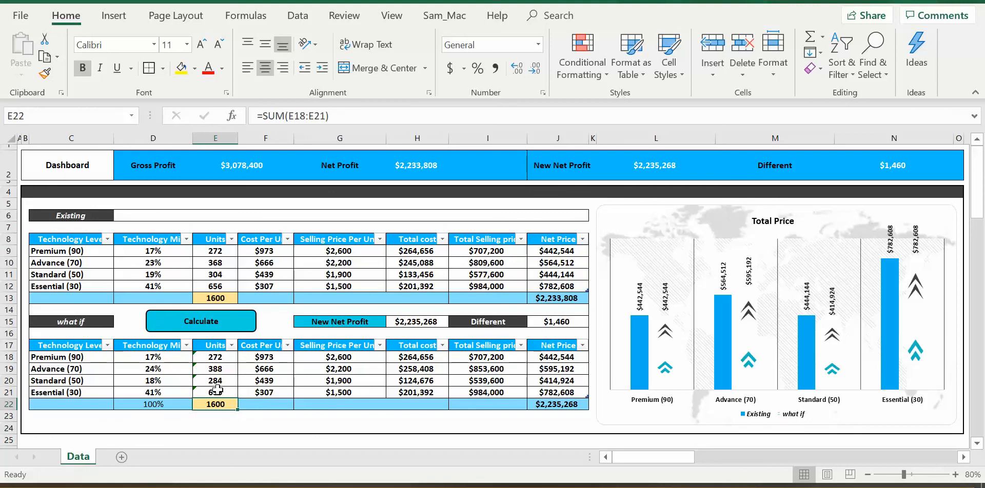
click(225, 393)
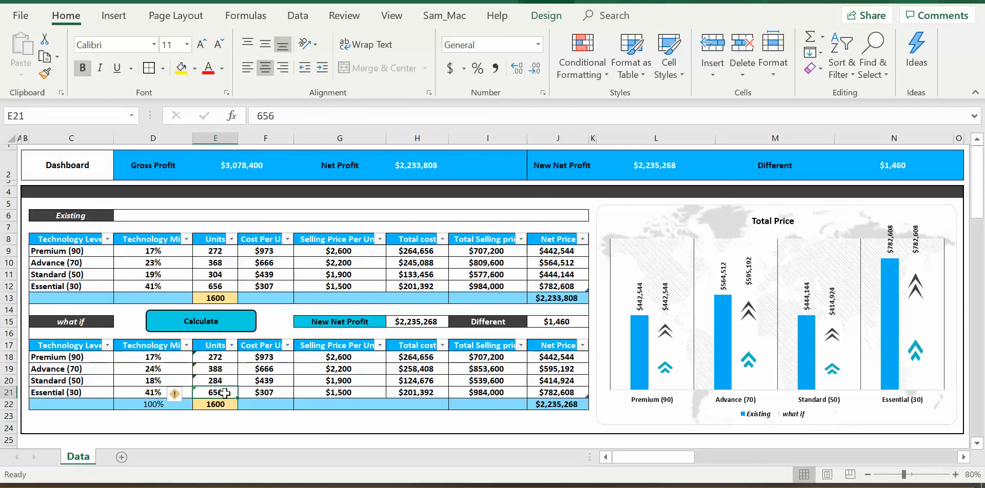
click(217, 358)
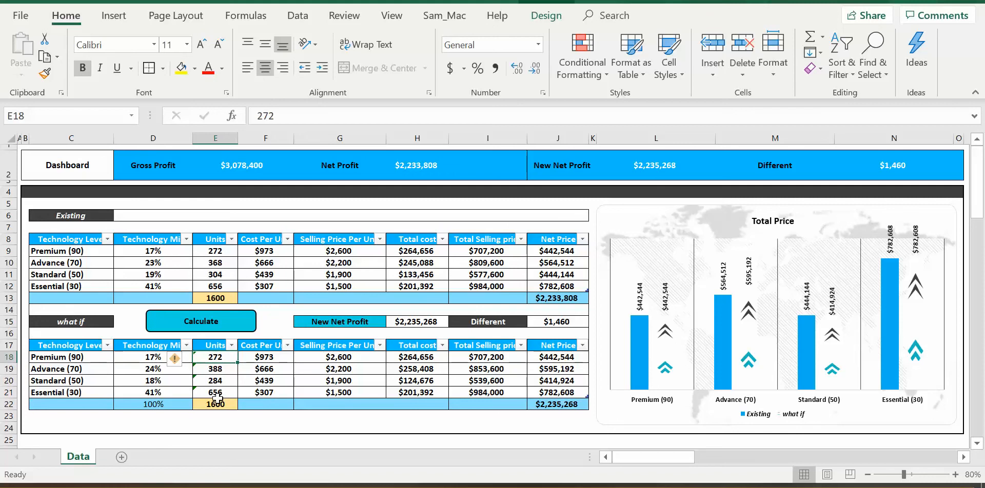
Set the what if units for Essential (30) in E21 to 646 and for Premium (90) in E18 to 282.
click(216, 393)
click(270, 117)
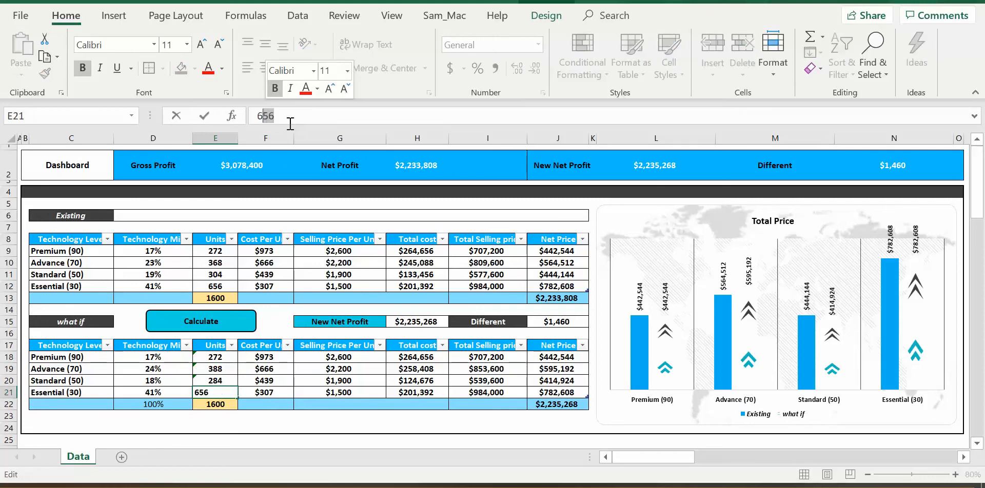
text(46)
key(Return)
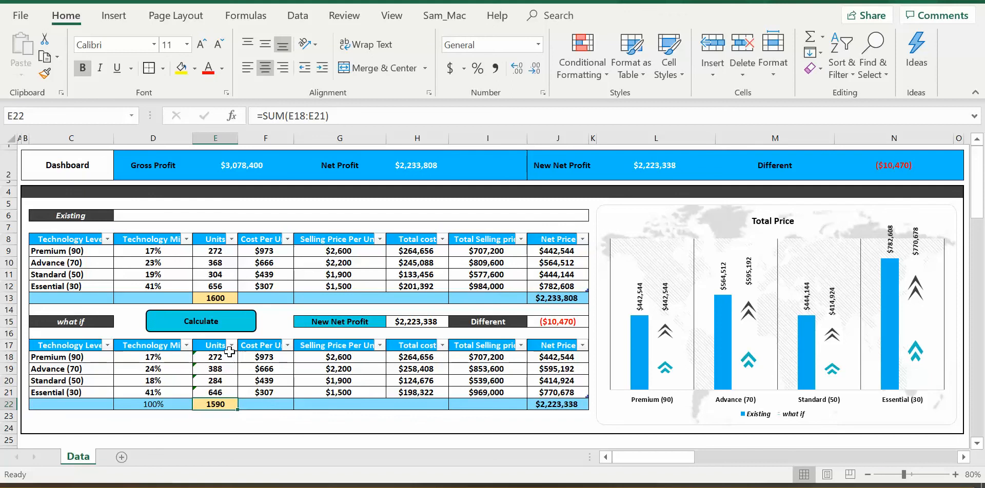
click(229, 352)
drag(275, 116, 265, 116)
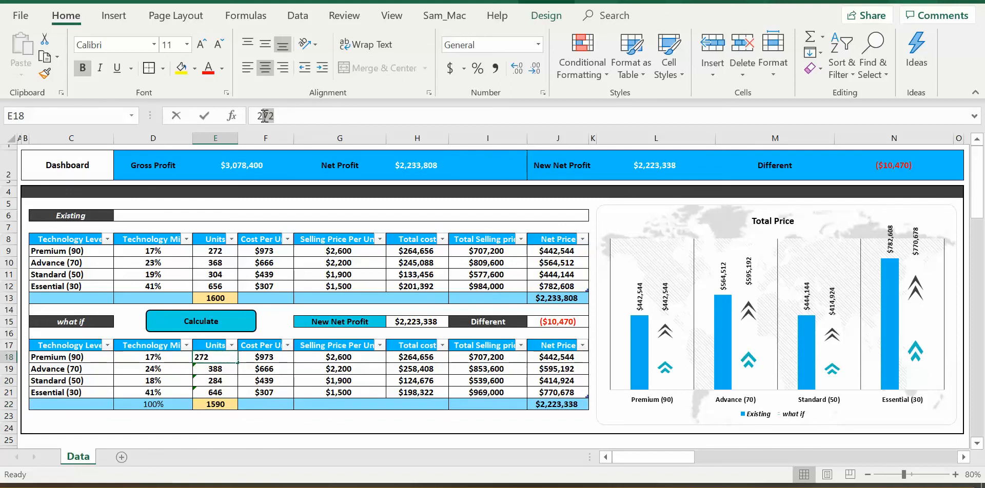
text(8)
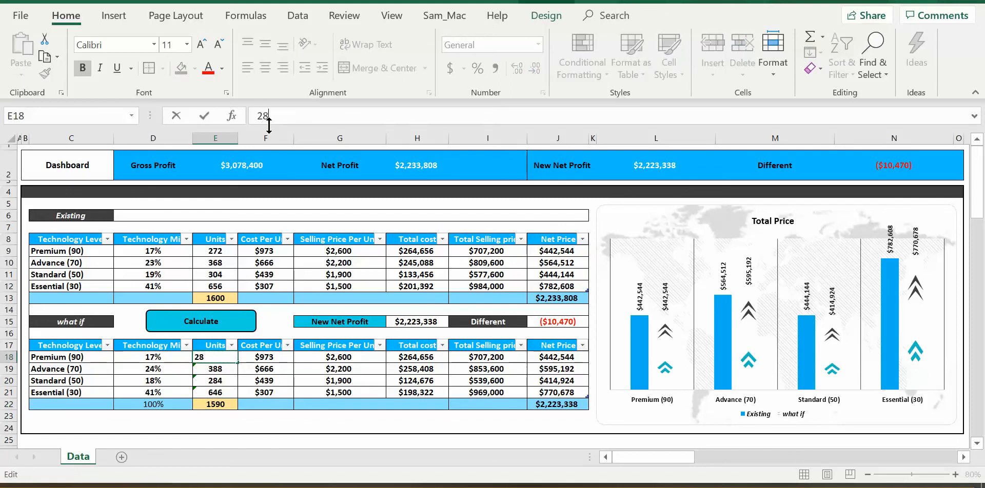
key(Return)
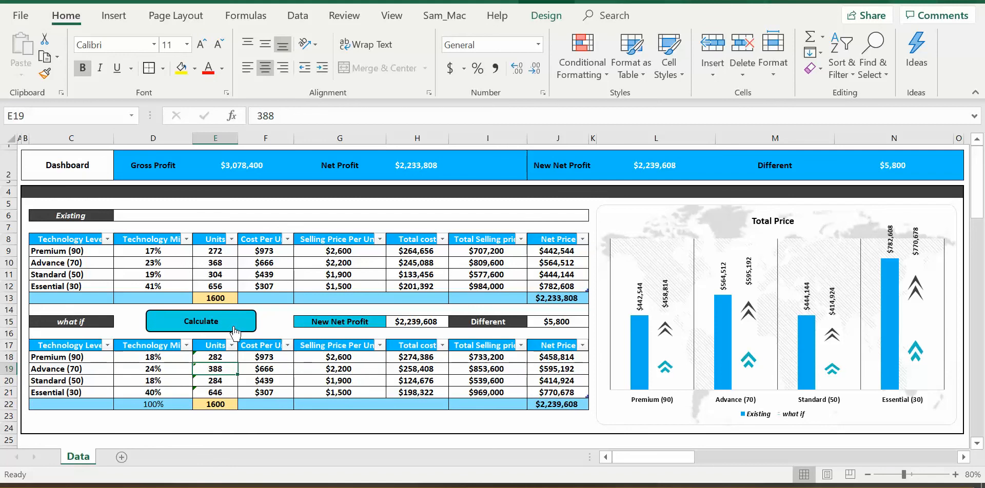
Check the Different formula in J15, and reset the what if table by opening and closing the What-if Analysis form.
click(557, 322)
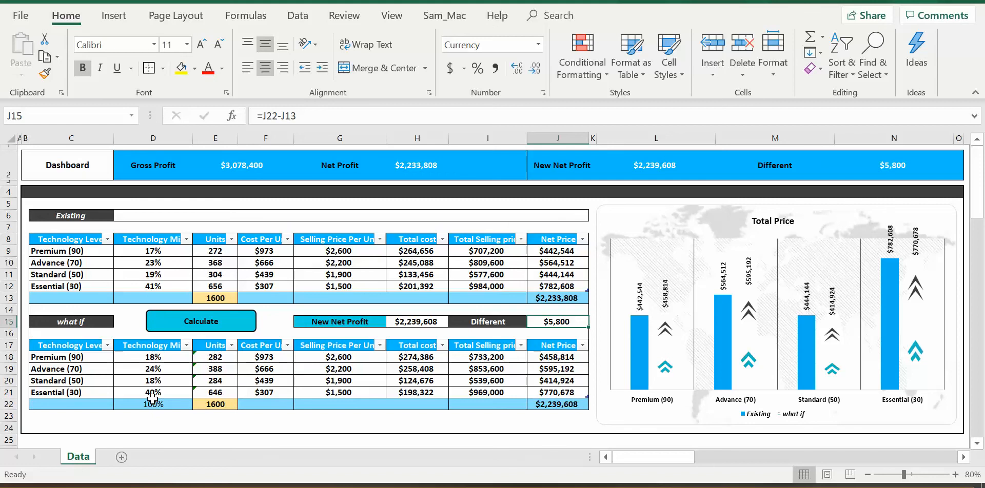
click(239, 327)
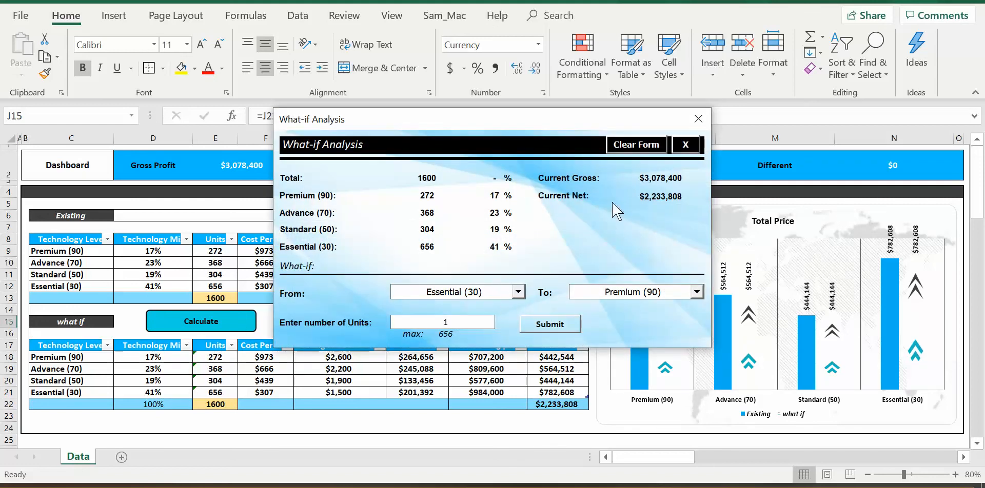
click(697, 117)
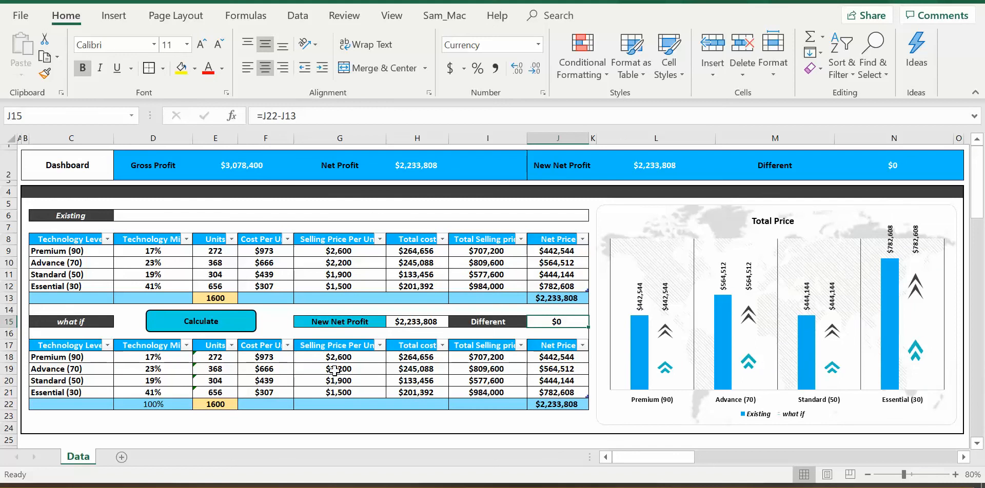
Fill the what if units in E18:E21 with the light gold shade used for the total units cell E22.
drag(216, 357, 216, 392)
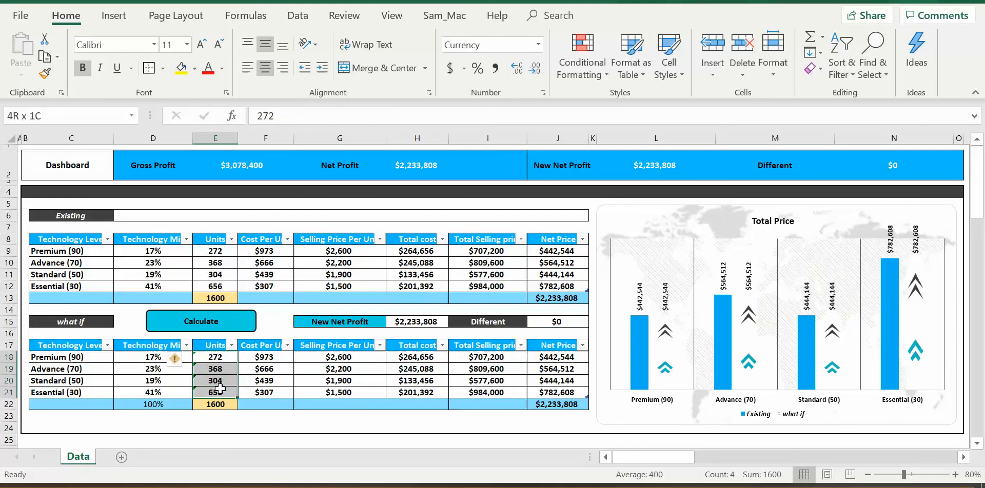
click(195, 68)
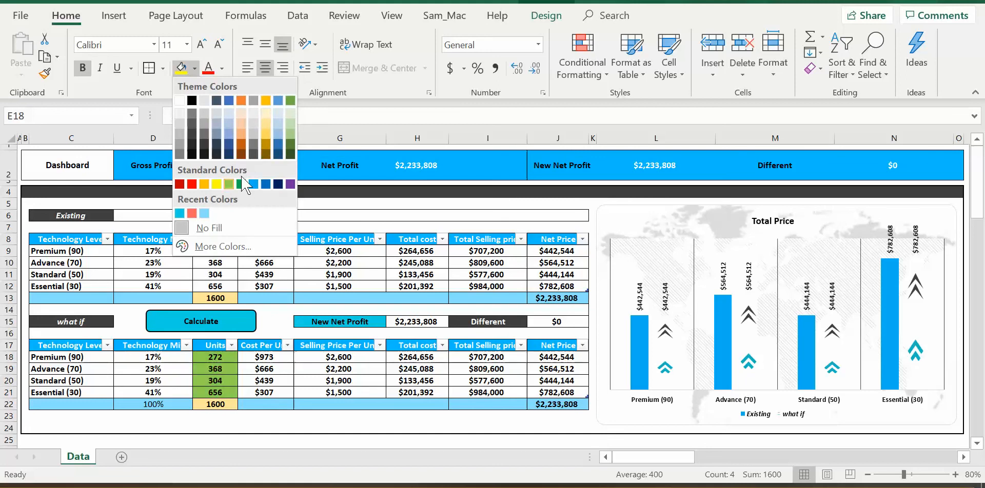
click(264, 132)
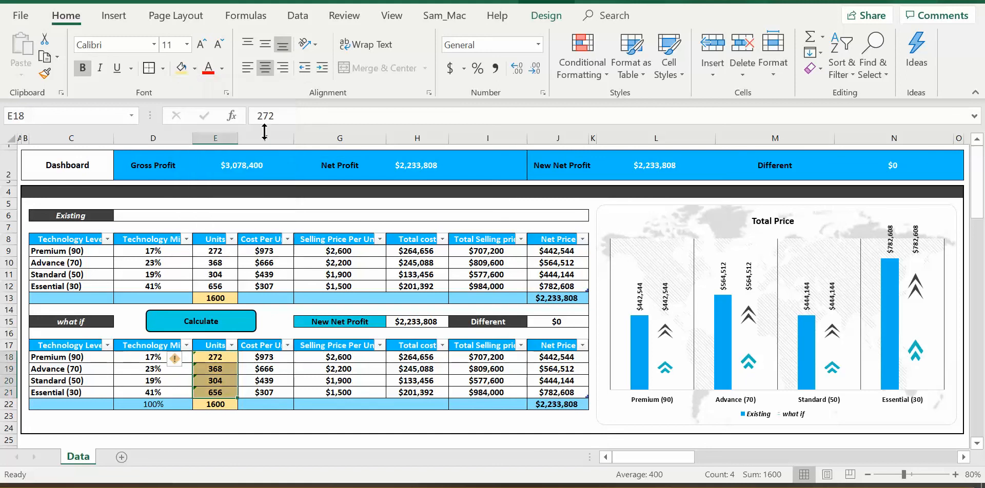
click(222, 359)
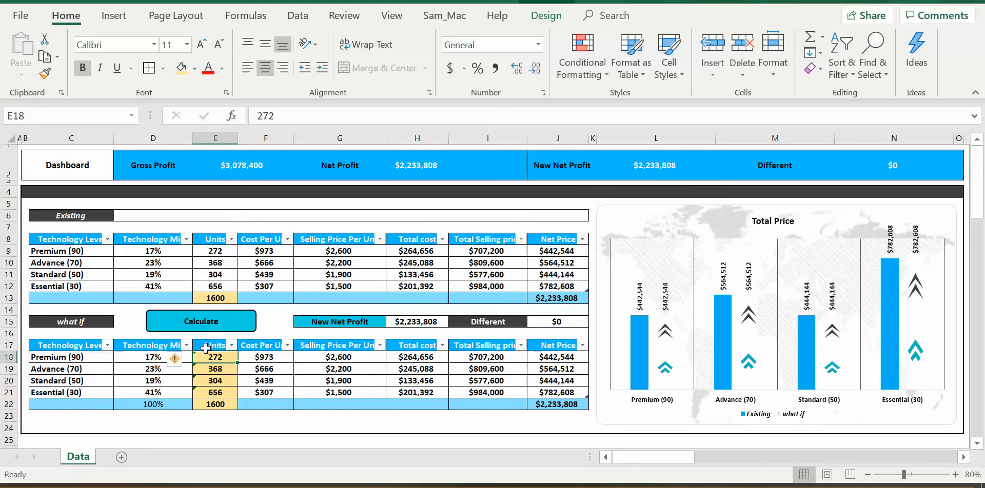
Open and close the What-if Analysis form, and check the Existing cost in F11 and the what if Total cost formula in H21.
click(223, 325)
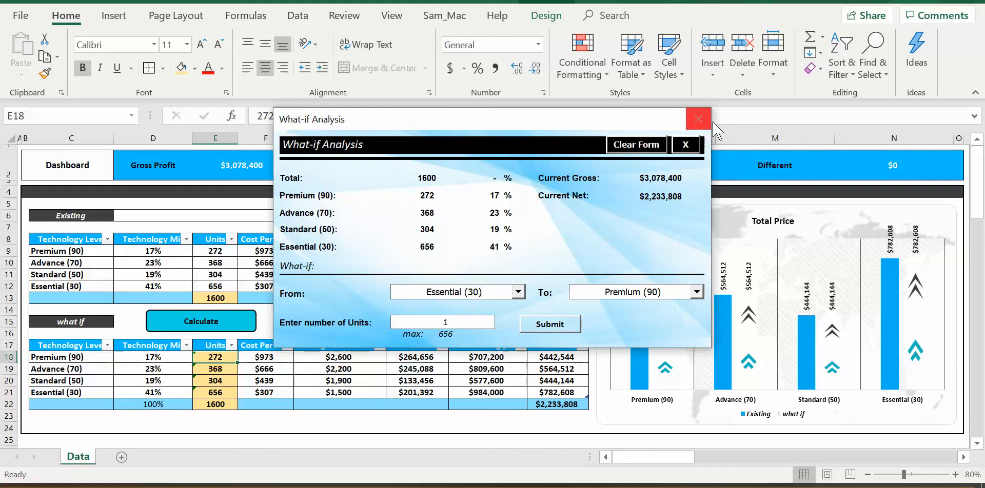
click(698, 119)
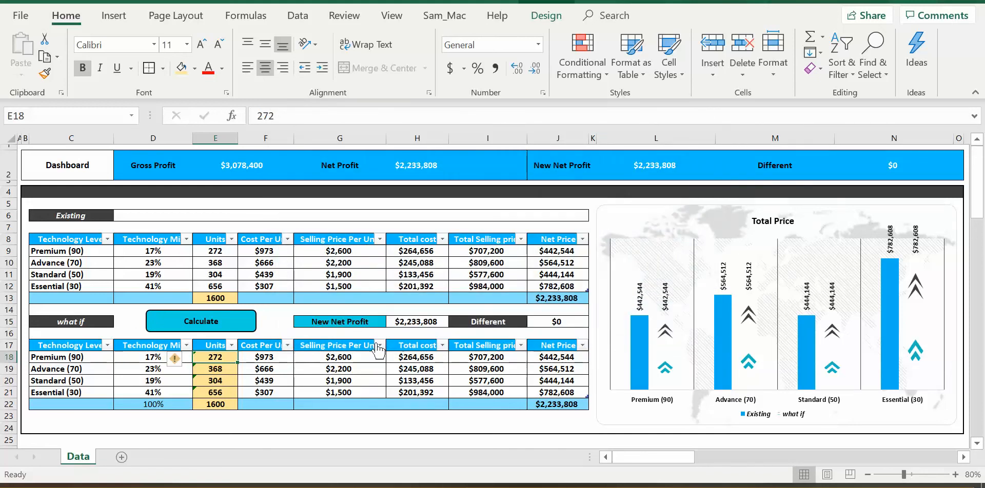
click(276, 276)
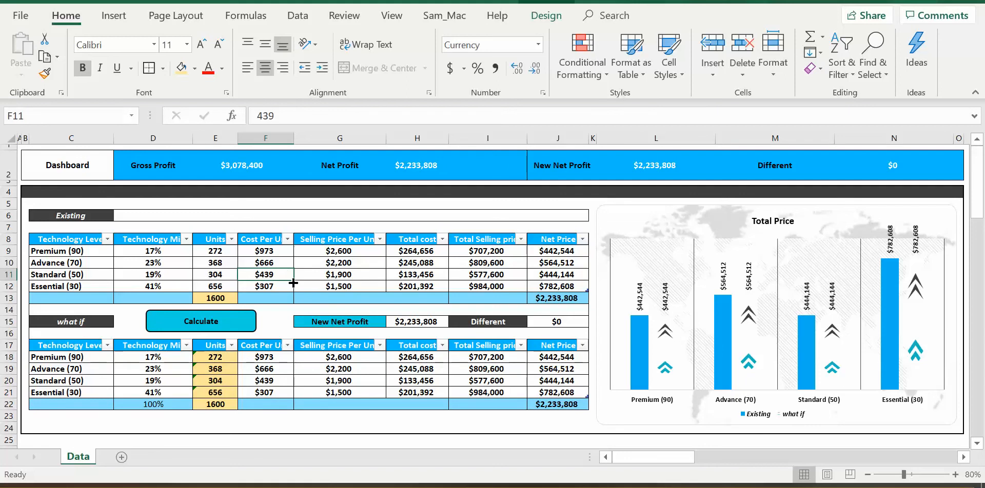
click(395, 391)
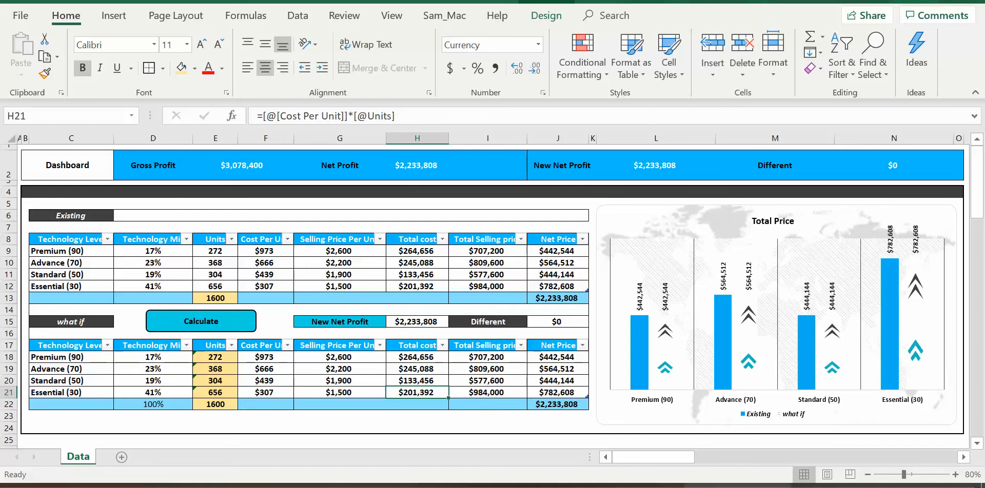
click(729, 486)
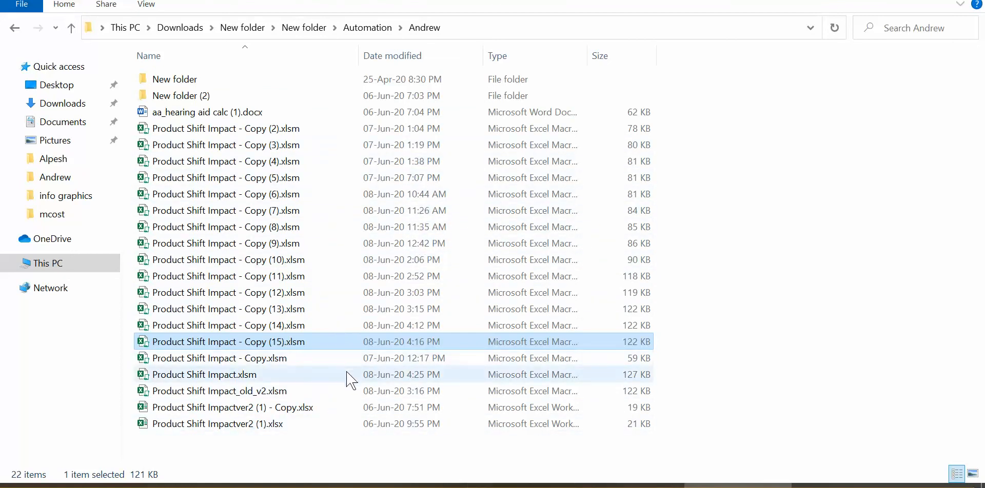
click(318, 484)
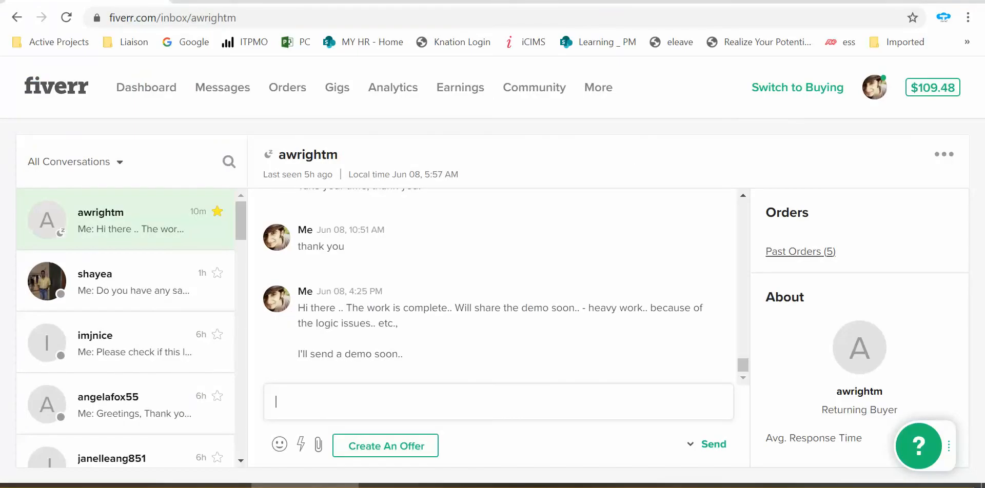
click(401, 486)
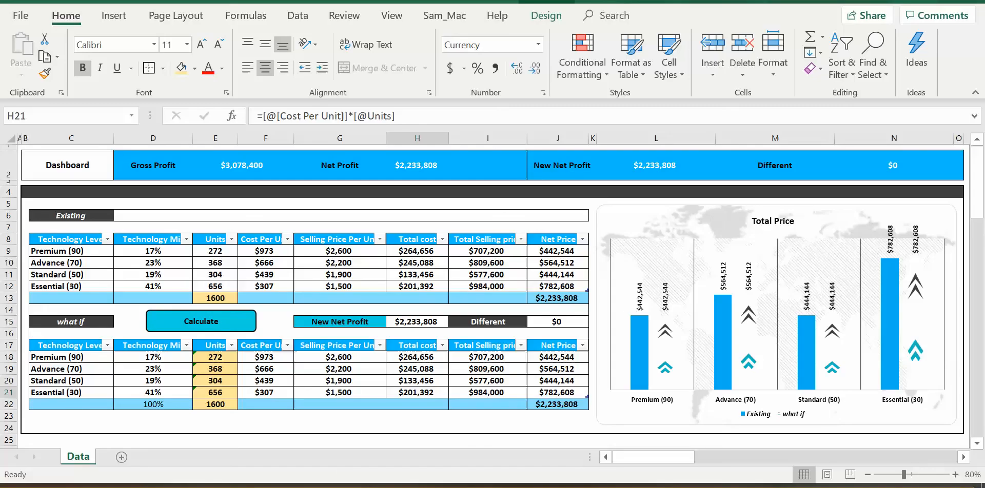
click(438, 426)
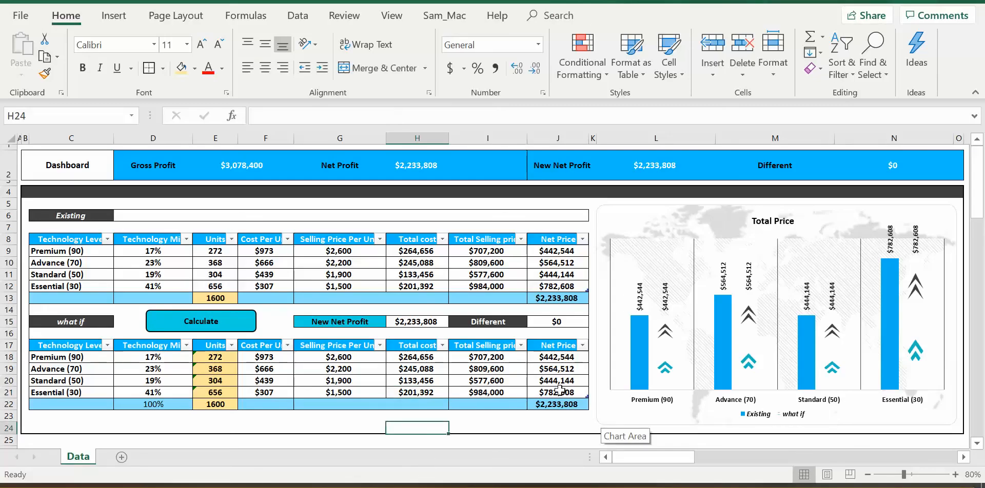